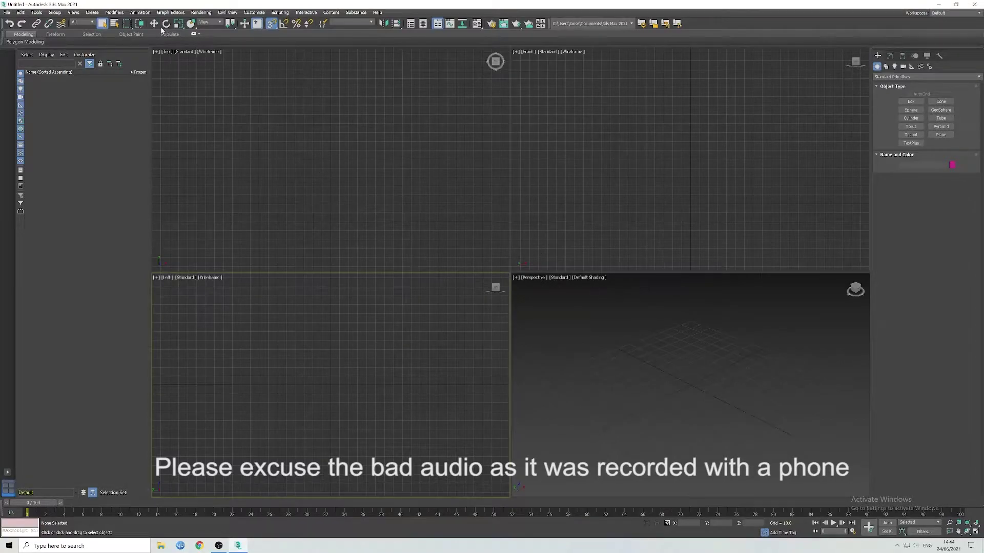
# - Create a 20 × 20 × 20 box in the Perspective viewport
pyautogui.click(154, 23)
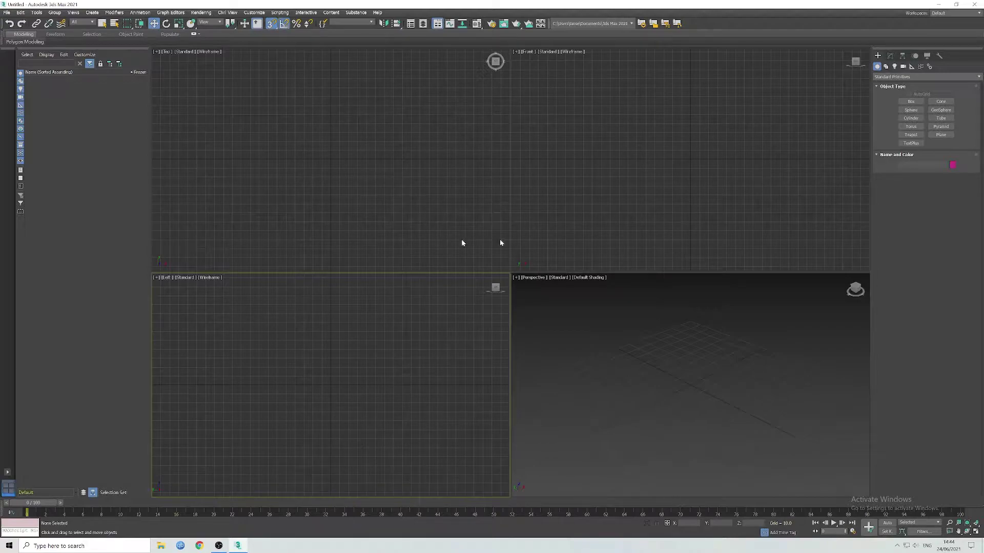
pyautogui.click(911, 101)
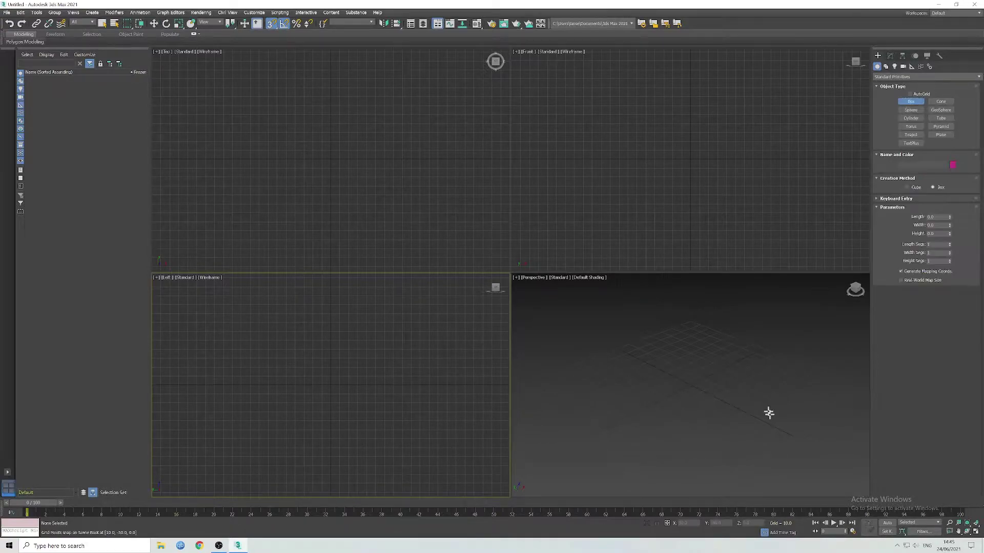
pyautogui.moveTo(691, 373); pyautogui.dragTo(693, 389)
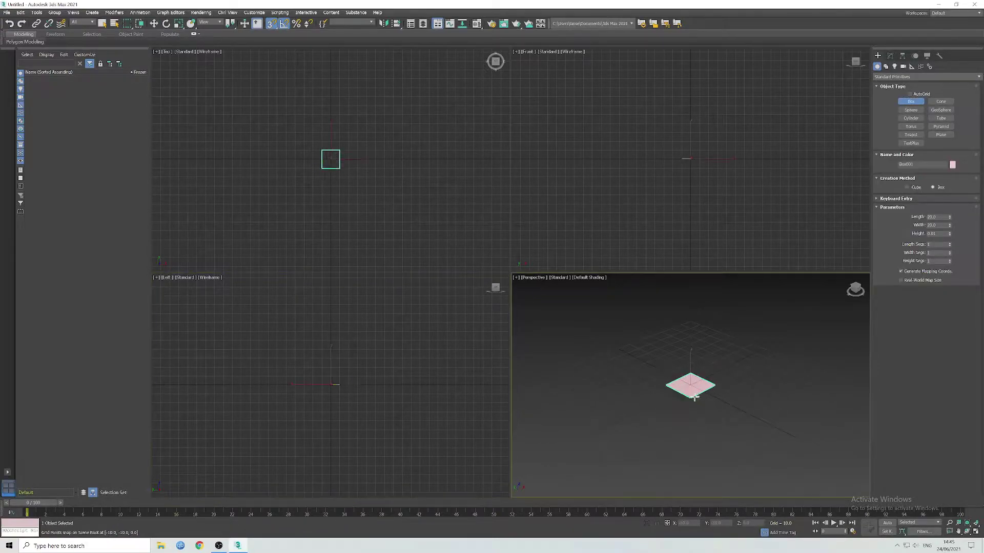
pyautogui.click(692, 371)
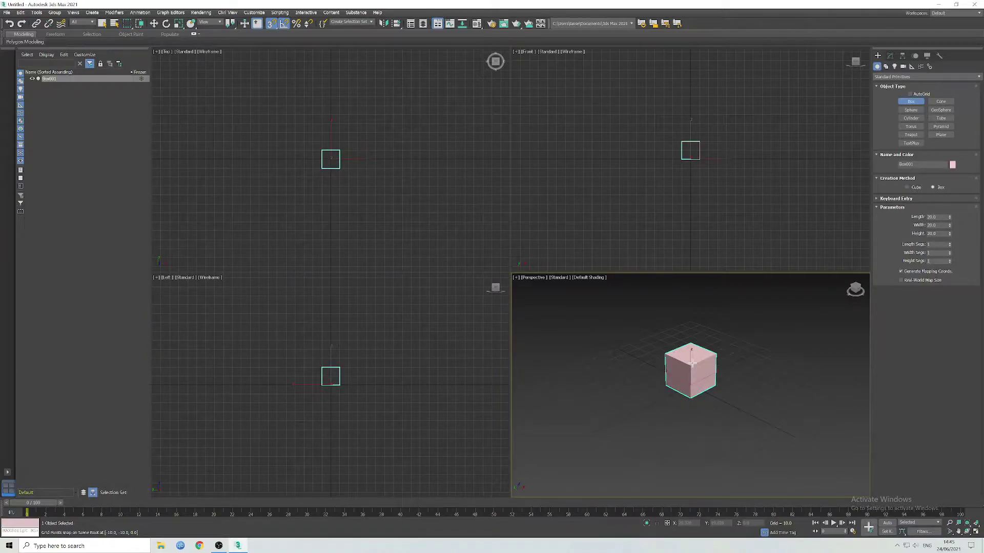
pyautogui.press('w')
# - Convert Box001 to an Editable Poly
pyautogui.rightClick(710, 365)
pyautogui.moveTo(729, 441)
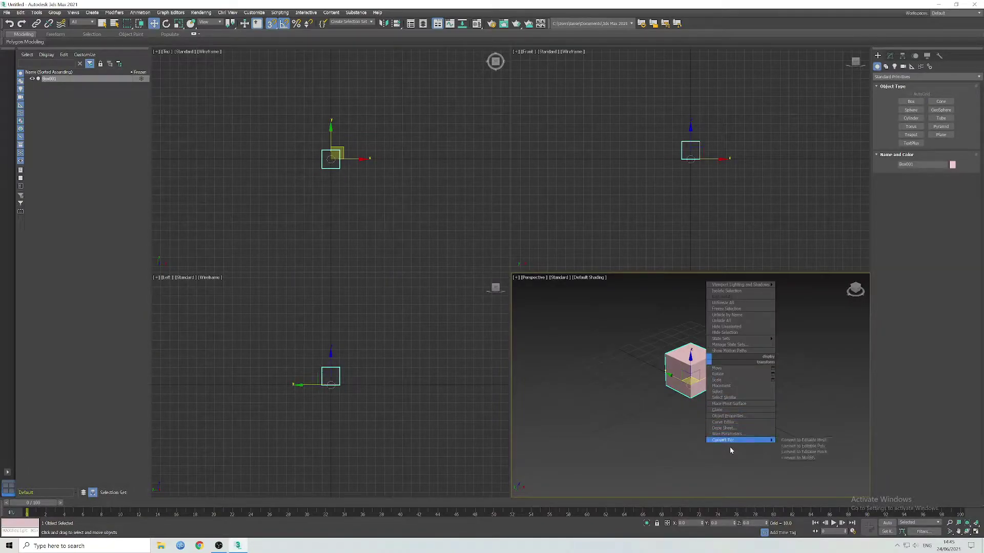
pyautogui.click(793, 446)
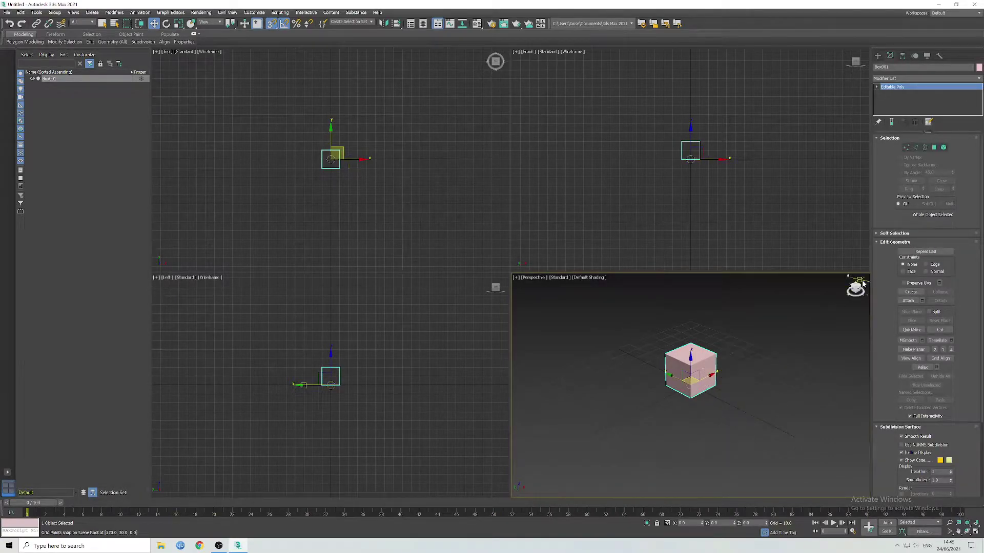
pyautogui.moveTo(859, 293); pyautogui.dragTo(846, 293)
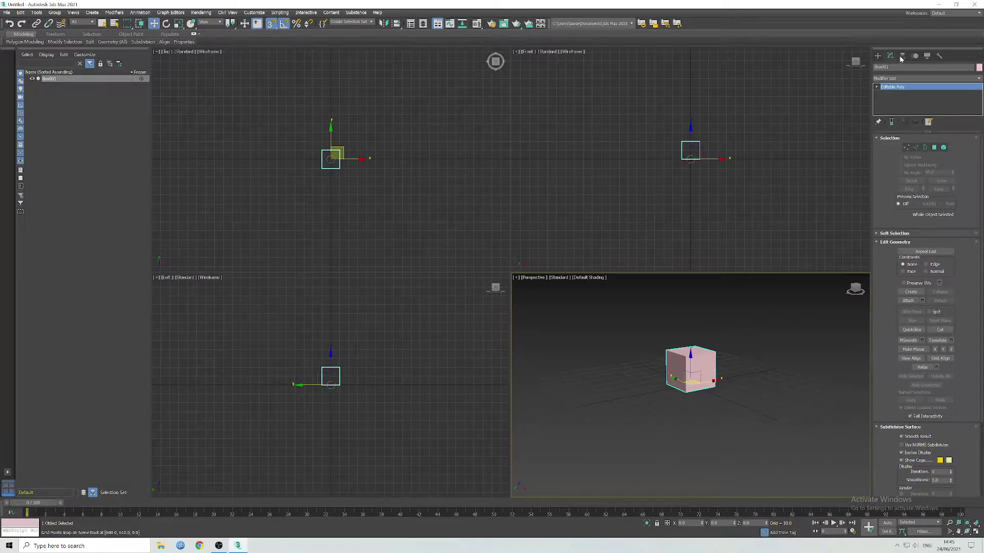
# - With Affect Pivot Only, move the cube's pivot to X -20 beside the cube
pyautogui.click(902, 55)
pyautogui.click(924, 106)
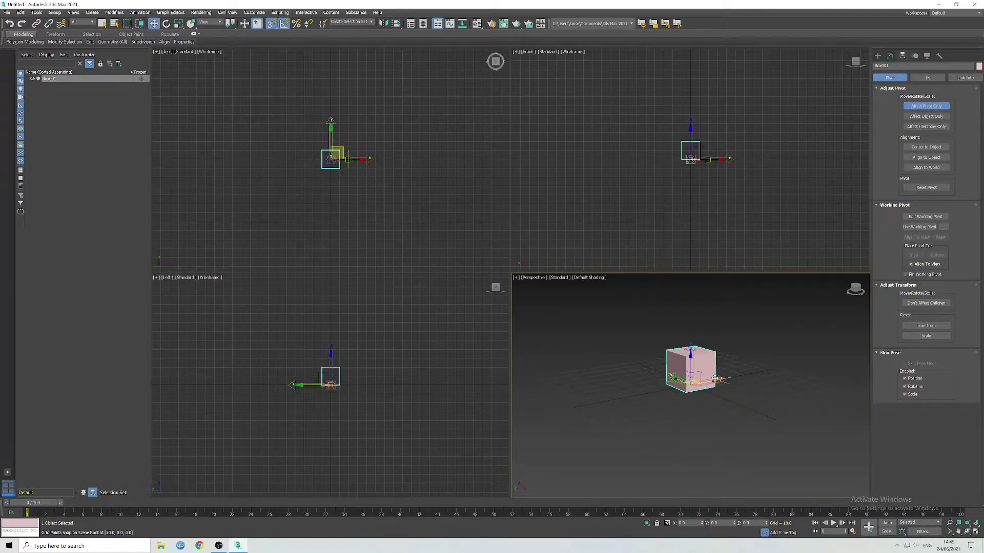
pyautogui.moveTo(685, 385); pyautogui.dragTo(661, 389)
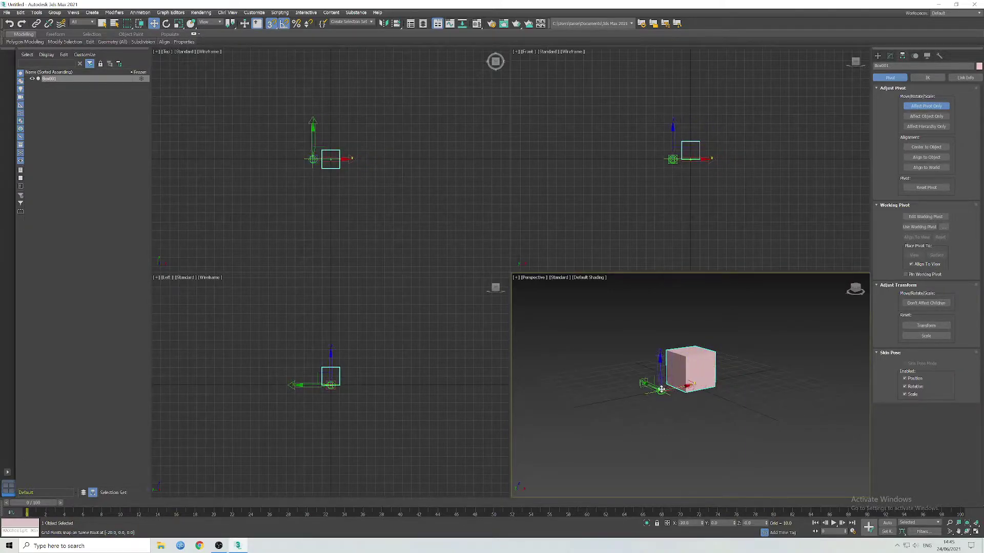
pyautogui.click(909, 106)
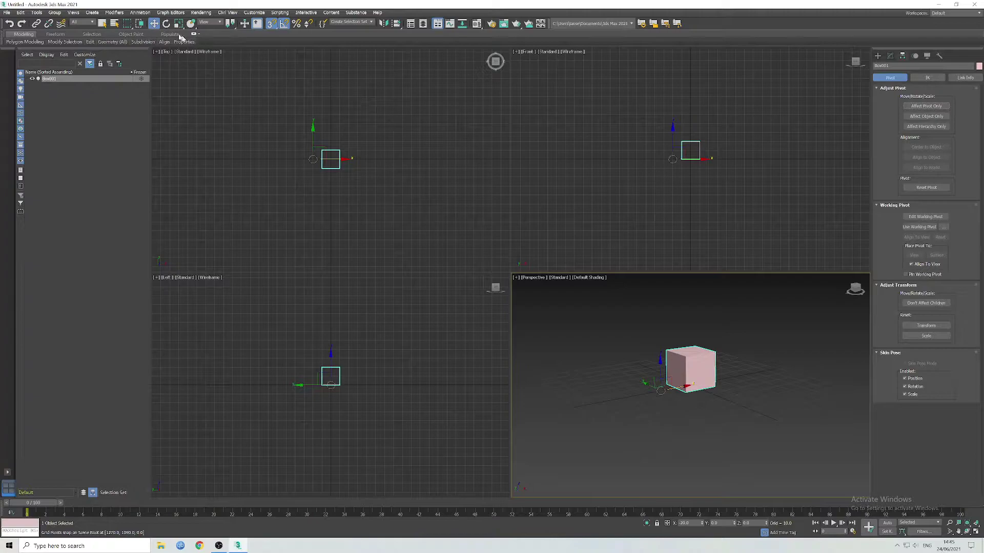
# - Test-rotate the cube around the offset pivot, undo it, and re-enable Affect Pivot Only
pyautogui.click(166, 23)
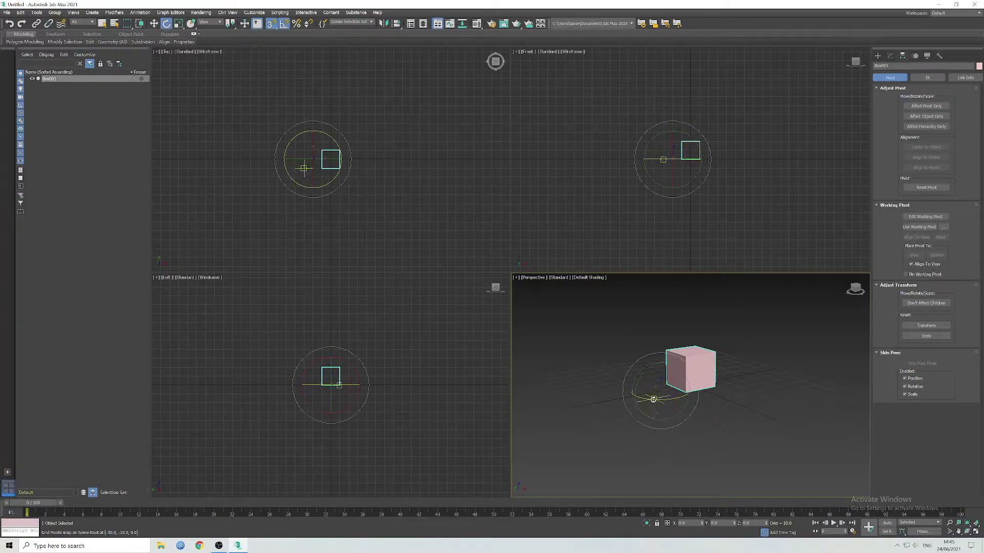
pyautogui.moveTo(653, 399)
pyautogui.mouseDown()
pyautogui.moveTo(607, 400)
pyautogui.moveTo(658, 398)
pyautogui.moveTo(628, 398)
pyautogui.moveTo(657, 398)
pyautogui.moveTo(644, 396)
pyautogui.mouseUp()
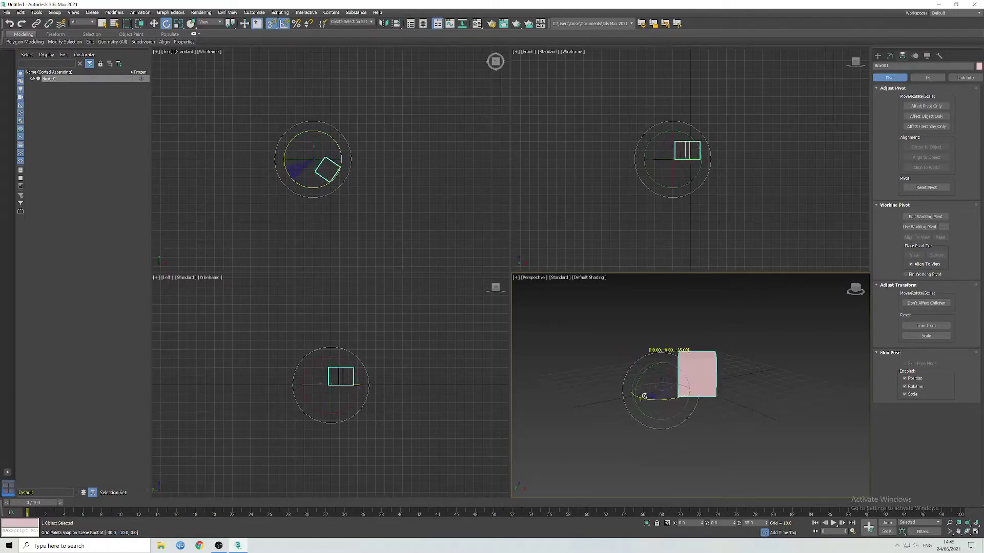
pyautogui.hotkey('ctrl', 'z')
pyautogui.click(932, 106)
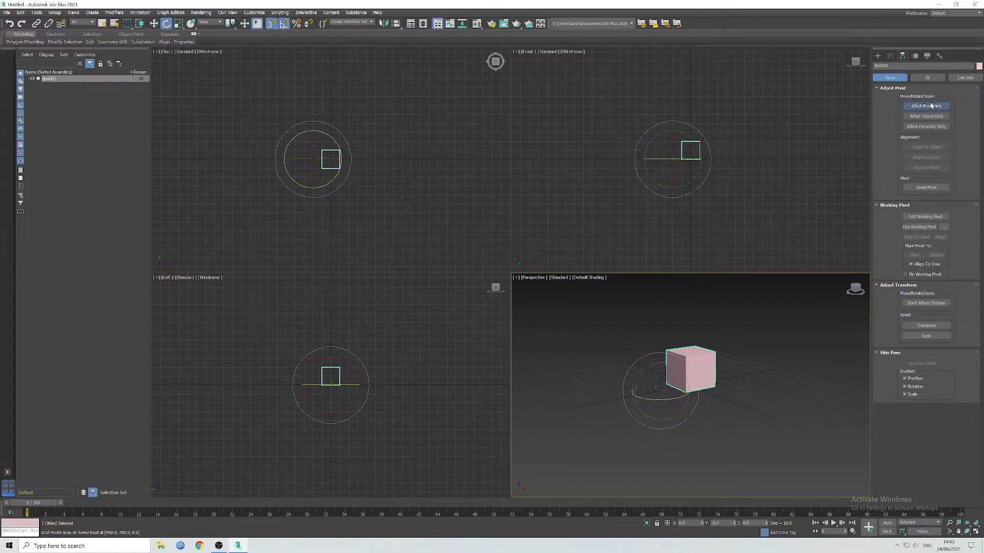
# - Set the pivot position to X 0 and Y 0 using Affect Pivot Only
pyautogui.click(930, 106)
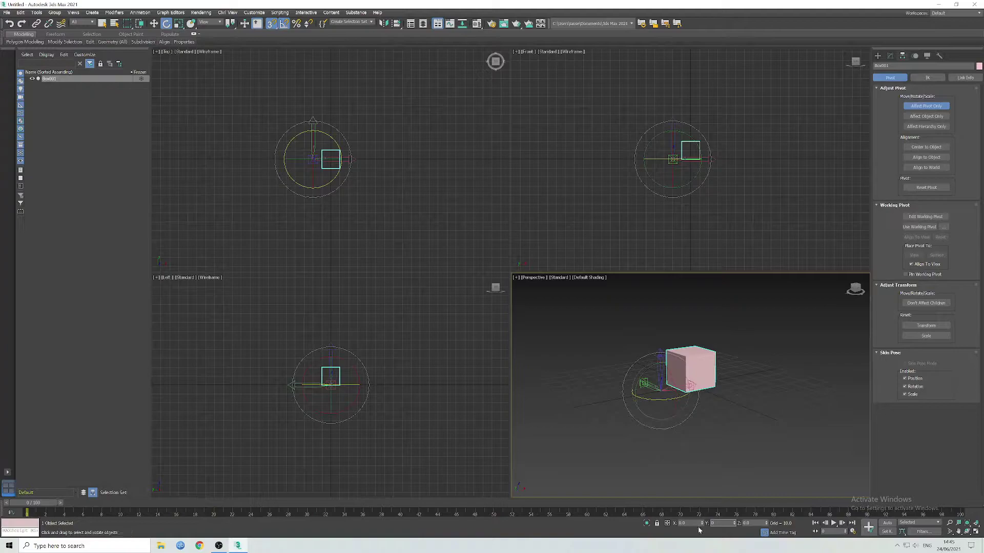
pyautogui.press('w')
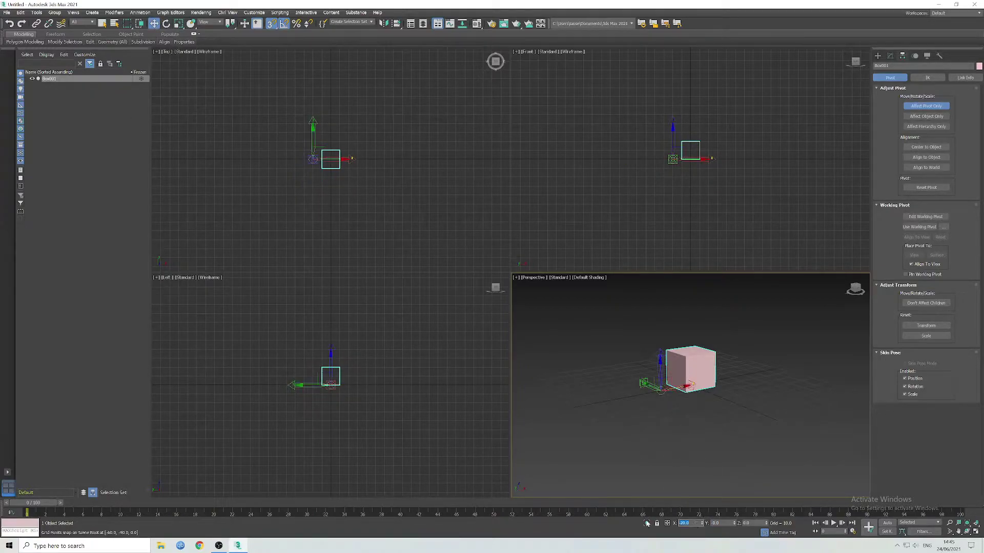
pyautogui.write('0')
pyautogui.press('Return')
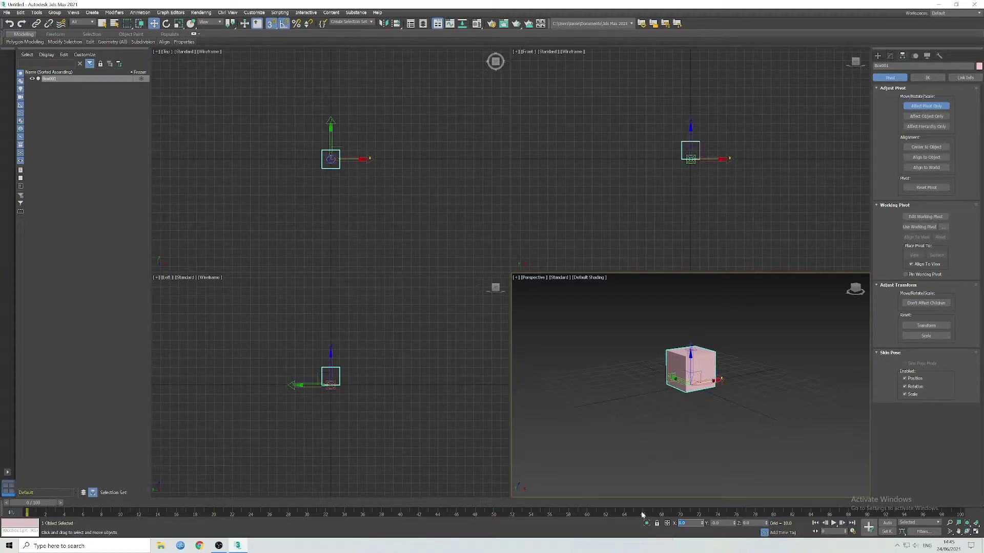
pyautogui.click(713, 523)
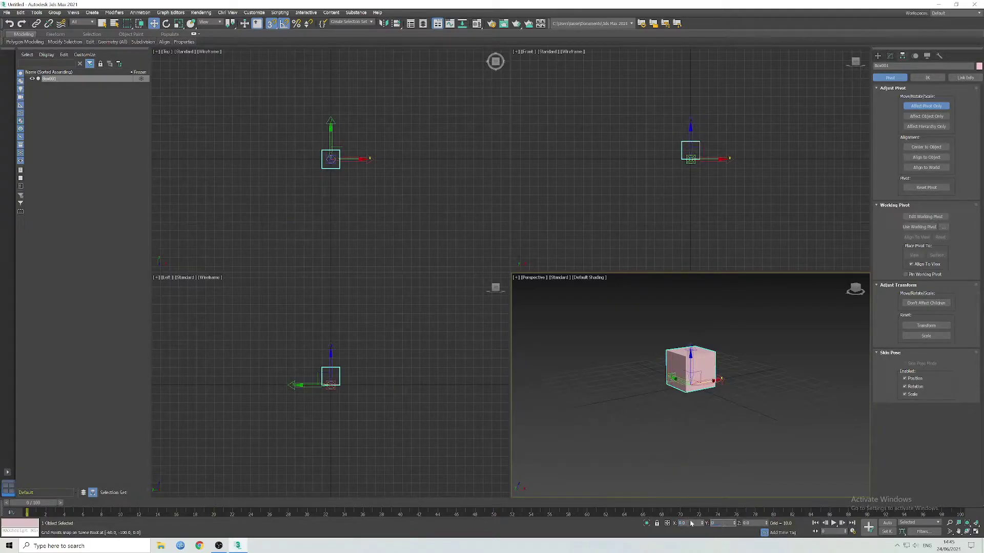
pyautogui.write('0')
pyautogui.click(691, 524)
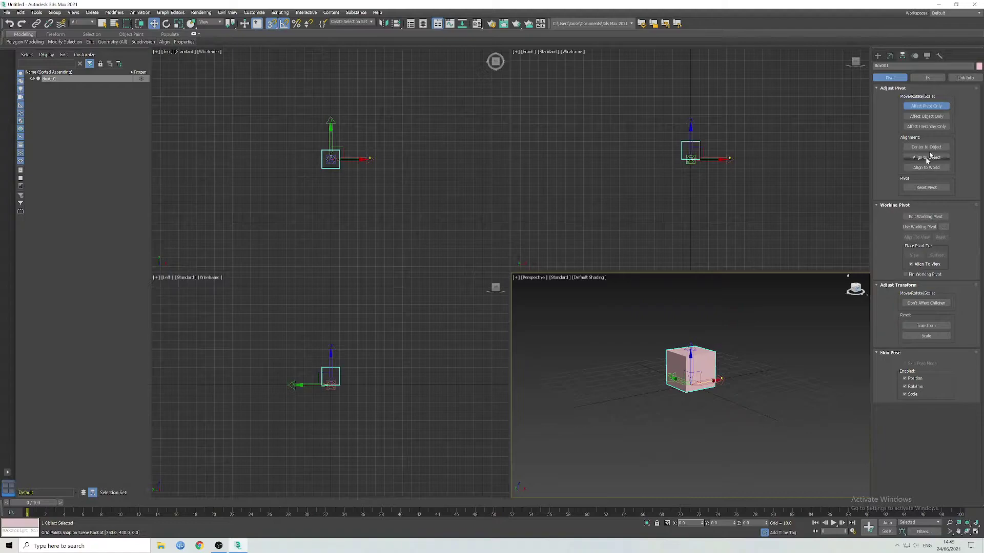
# - Turn off Affect Pivot Only, test-rotate the cube about its centred pivot, and undo
pyautogui.click(927, 106)
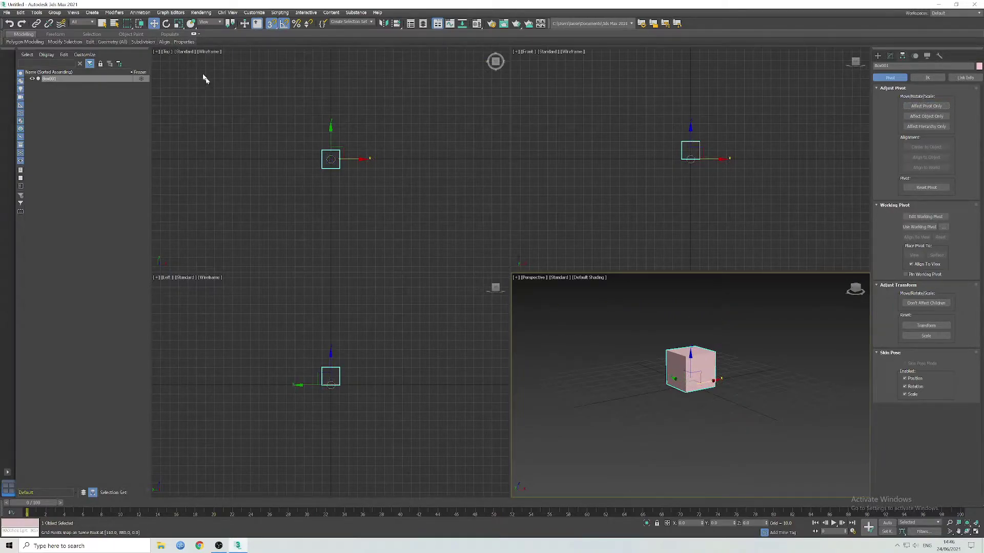
pyautogui.click(166, 23)
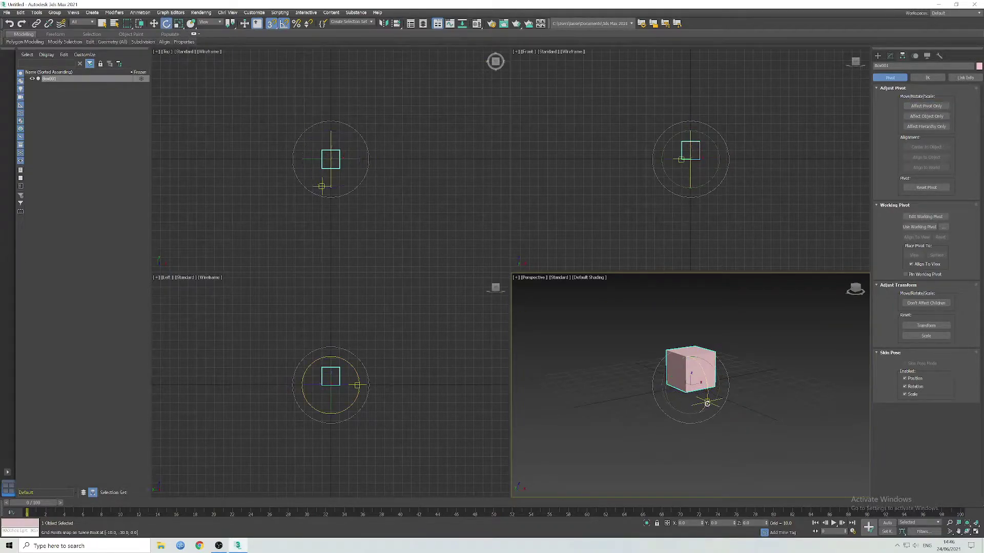
pyautogui.moveTo(697, 395); pyautogui.dragTo(704, 415)
pyautogui.hotkey('ctrl', 'z')
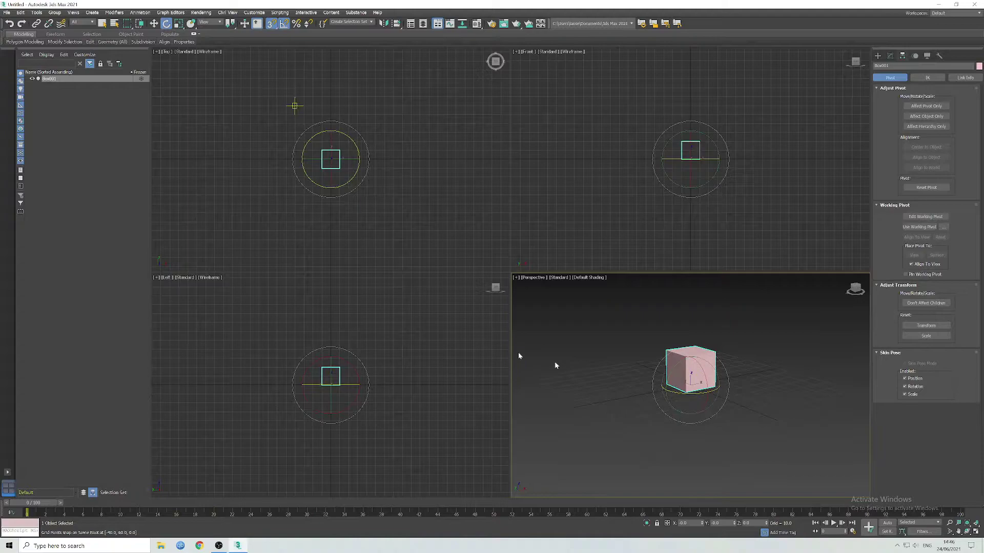
# - Export the selected box to the Desktop as box.fbx with default FBX settings
pyautogui.click(6, 12)
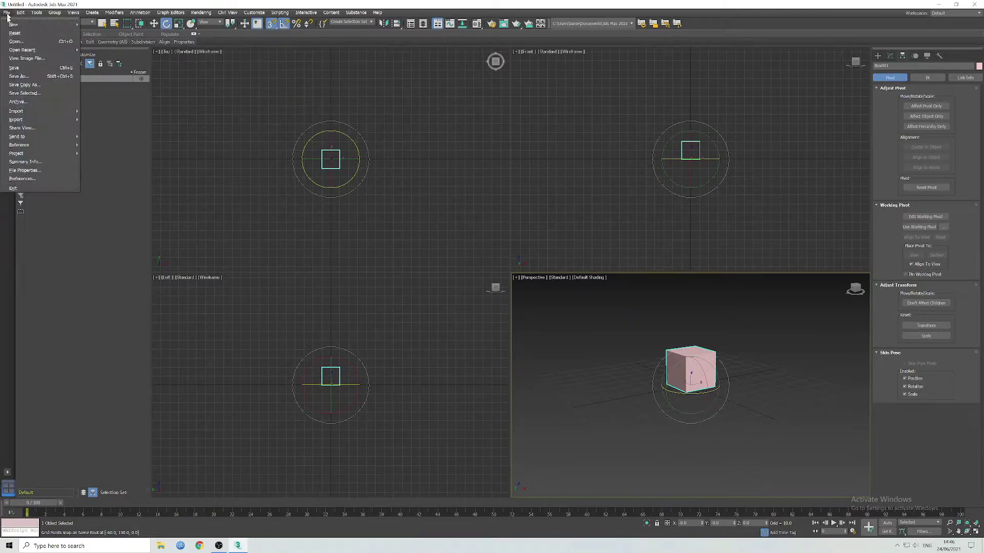
pyautogui.moveTo(28, 122)
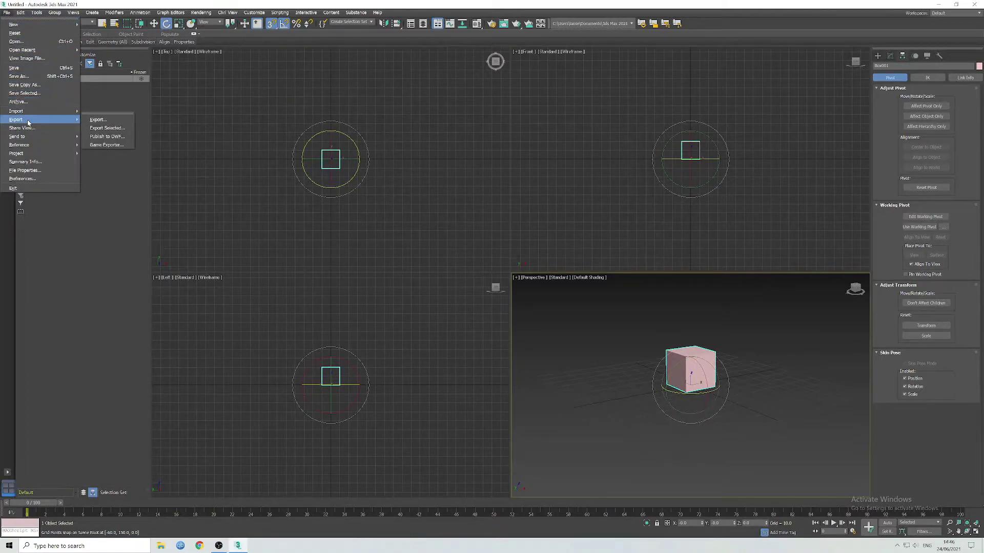
pyautogui.click(108, 128)
pyautogui.click(76, 207)
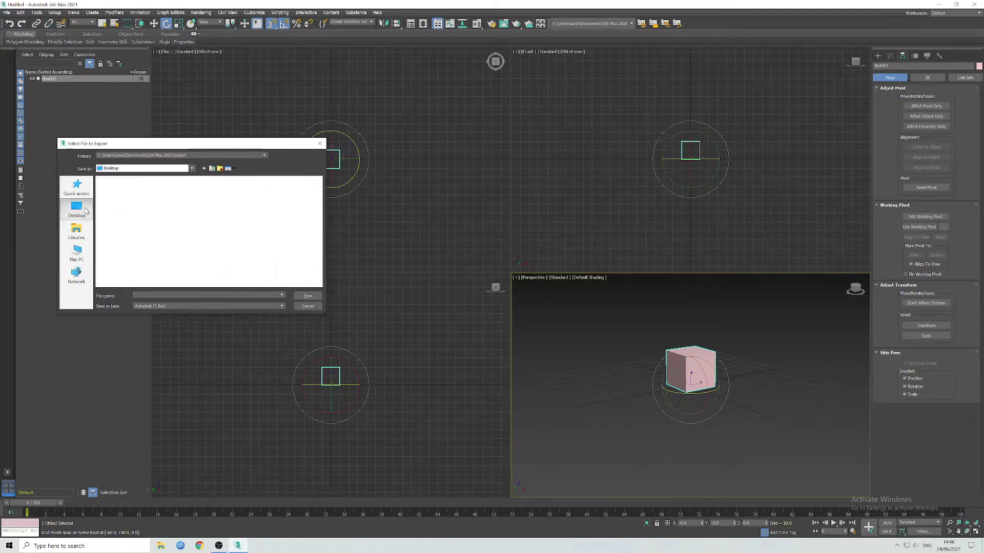
pyautogui.click(142, 294)
pyautogui.write('box')
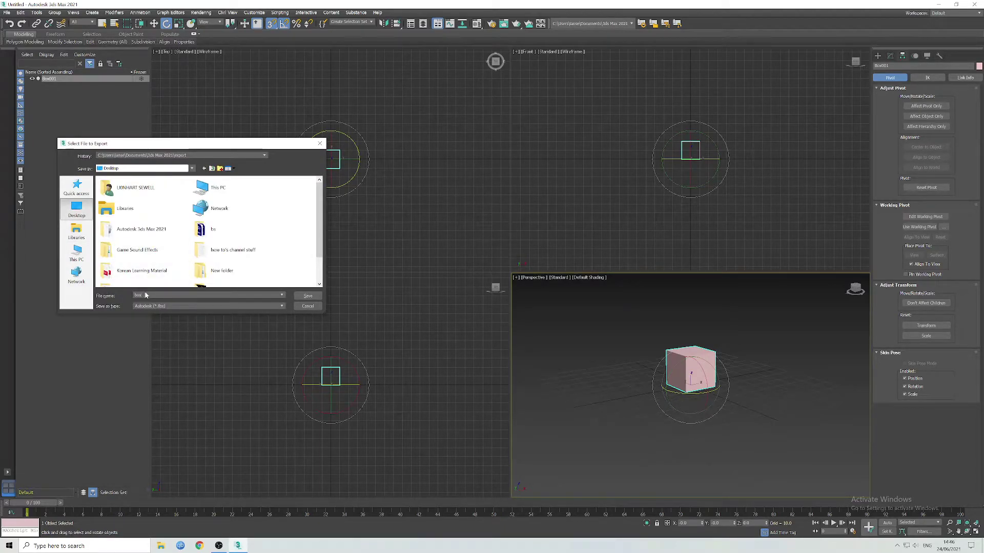
pyautogui.click(307, 295)
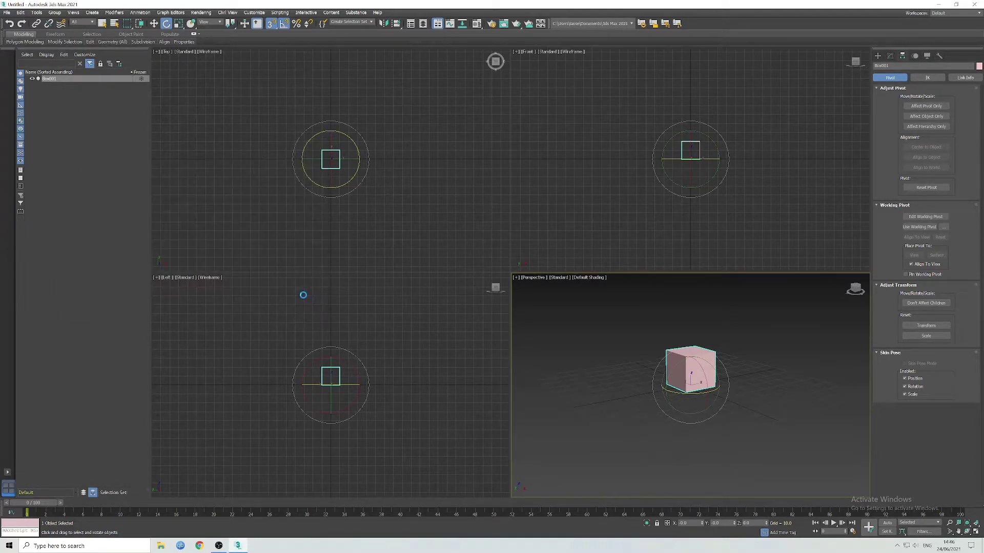
pyautogui.click(525, 338)
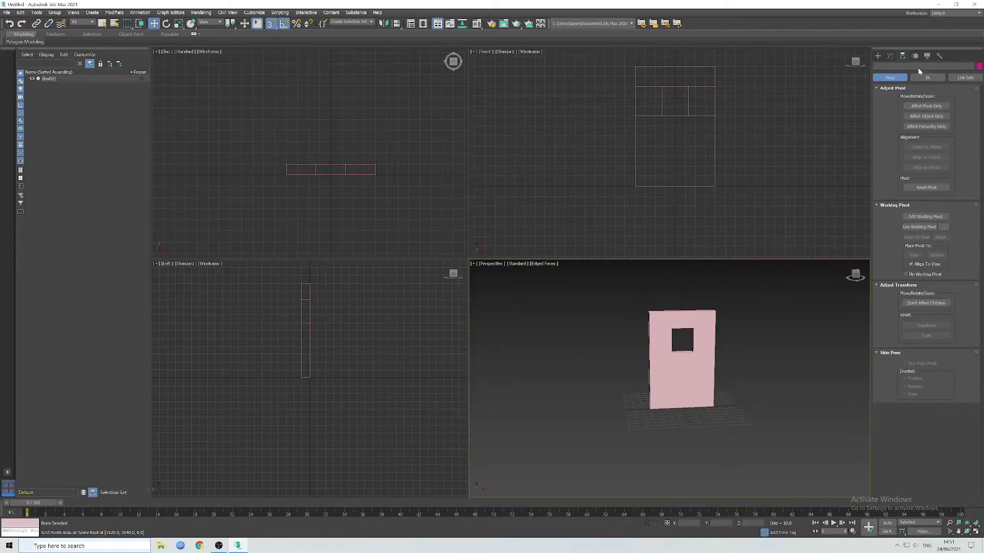
# - Select the door panel and set its Z position to 60
pyautogui.click(878, 57)
pyautogui.click(707, 314)
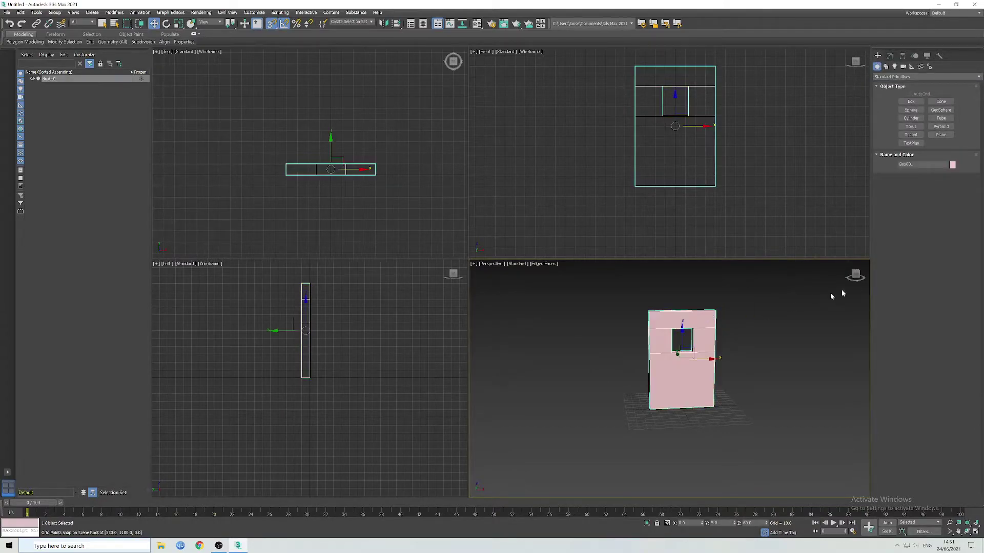
pyautogui.moveTo(858, 274)
pyautogui.mouseDown()
pyautogui.moveTo(870, 279)
pyautogui.moveTo(861, 278)
pyautogui.mouseUp()
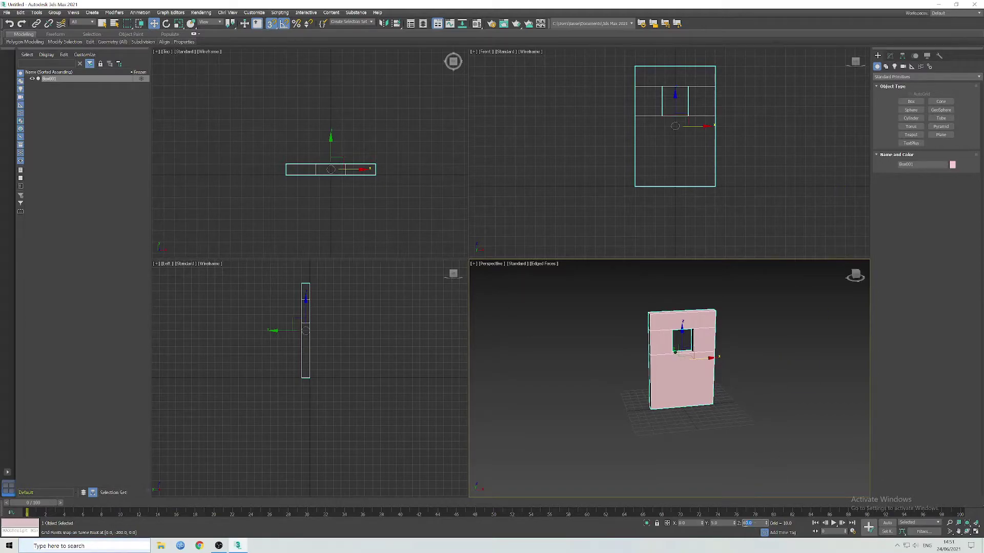
pyautogui.press('Return')
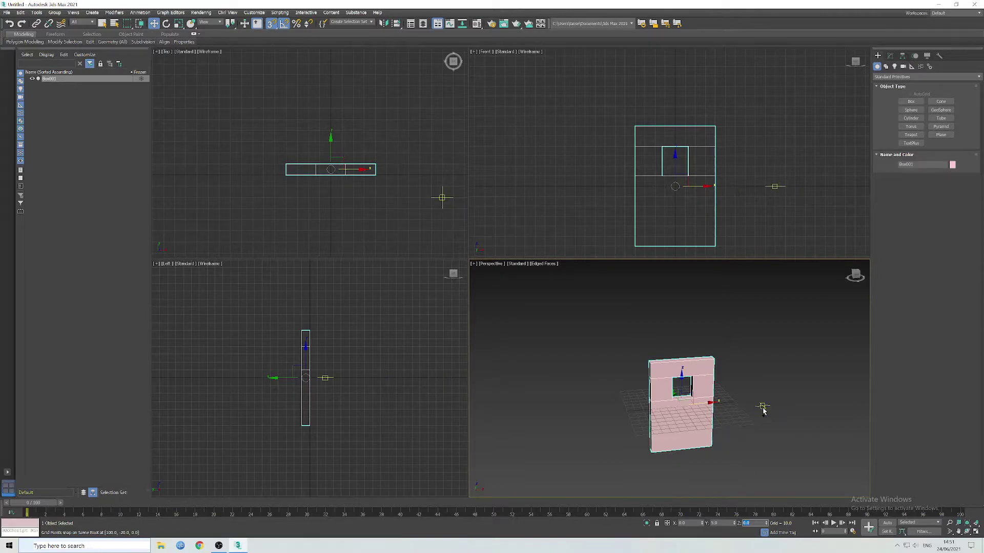
pyautogui.write('60')
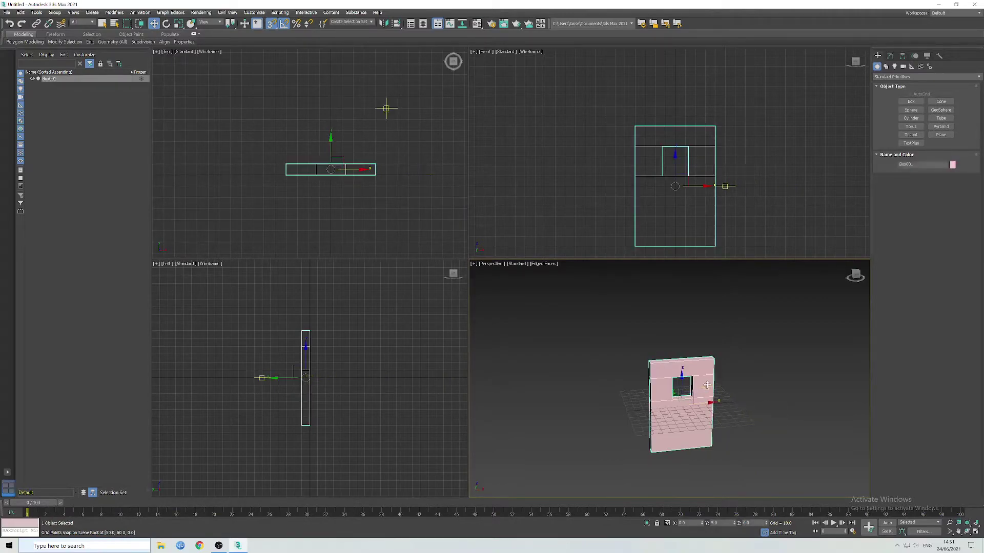
pyautogui.press('Return')
pyautogui.click(890, 56)
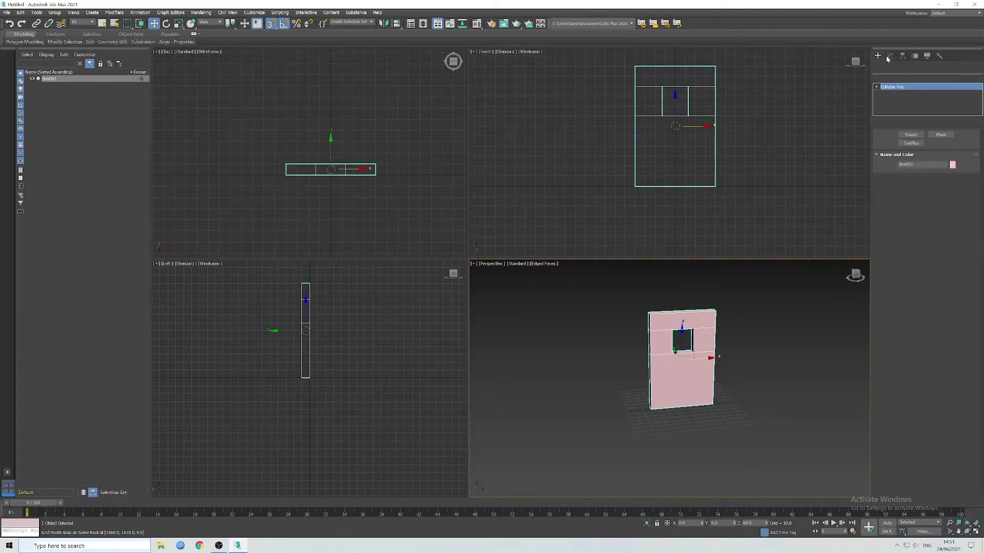
# - Move the door's pivot down to its base with Affect Pivot Only
pyautogui.click(902, 56)
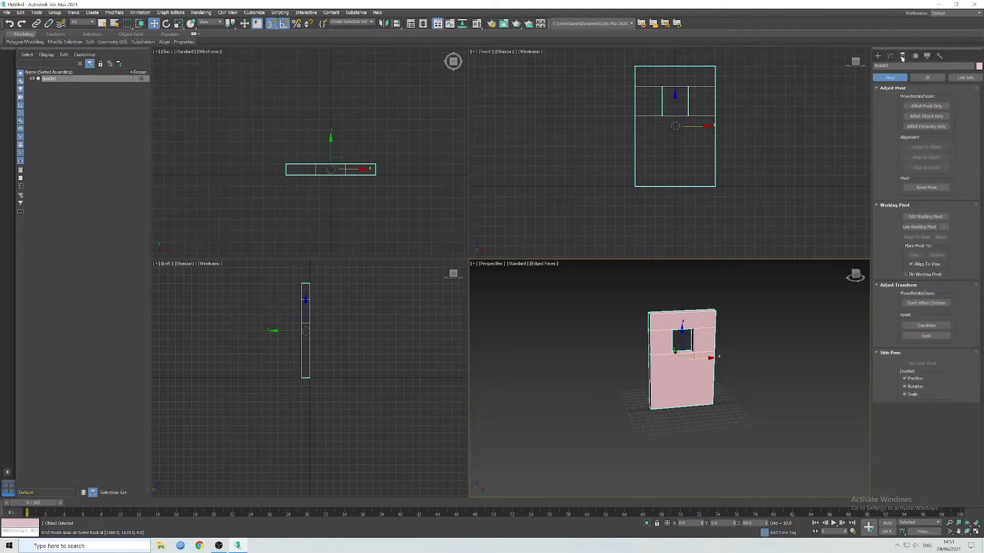
pyautogui.click(925, 106)
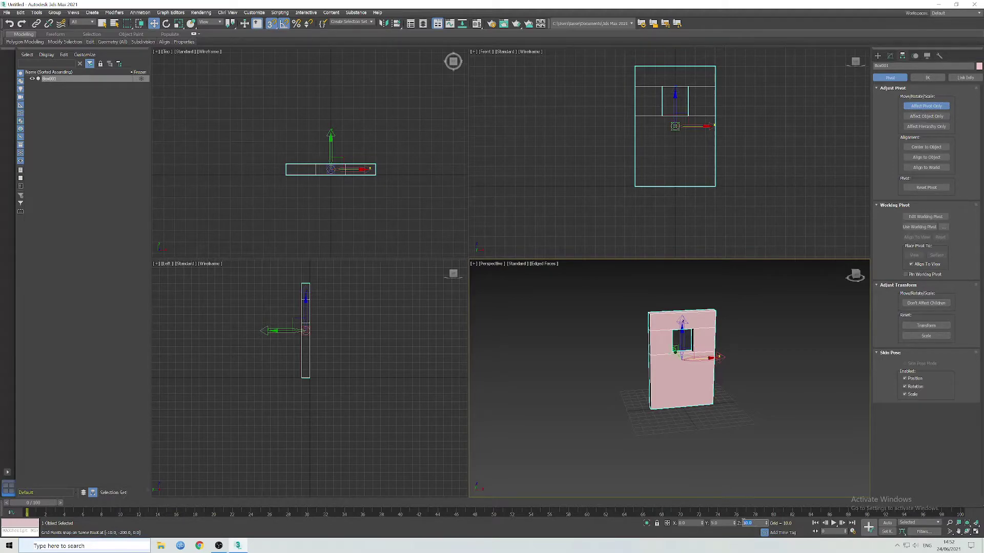
pyautogui.press('Return')
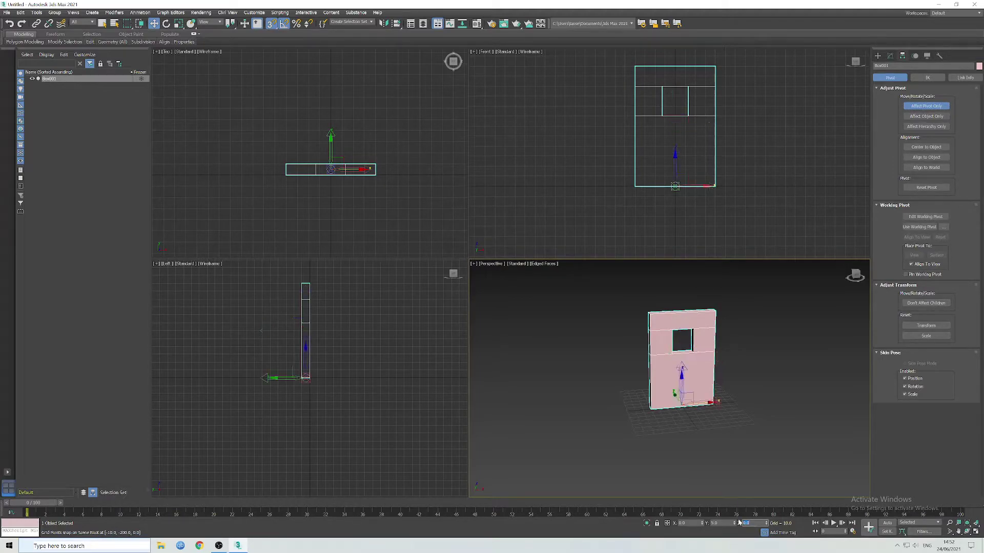
pyautogui.click(931, 108)
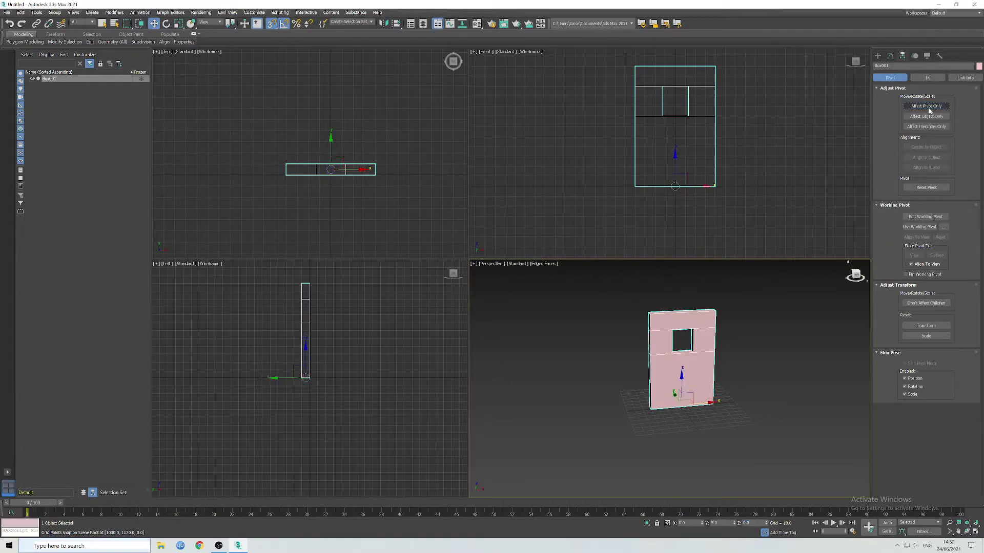
# - Test-rotate the door around its new bottom pivot, then return to the Move tool
pyautogui.moveTo(855, 276); pyautogui.dragTo(855, 277)
pyautogui.click(167, 26)
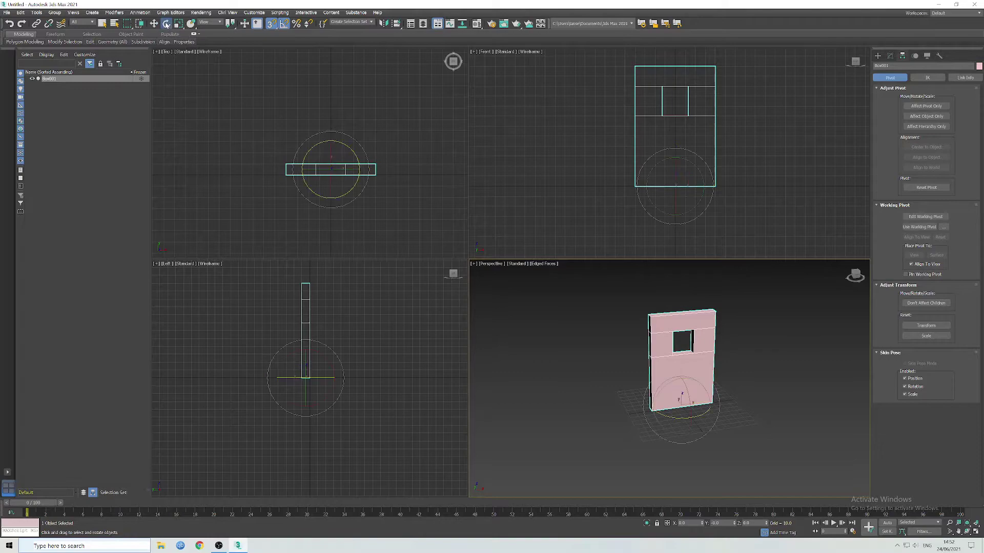
pyautogui.moveTo(681, 418)
pyautogui.mouseDown()
pyautogui.moveTo(686, 412)
pyautogui.moveTo(677, 415)
pyautogui.mouseUp()
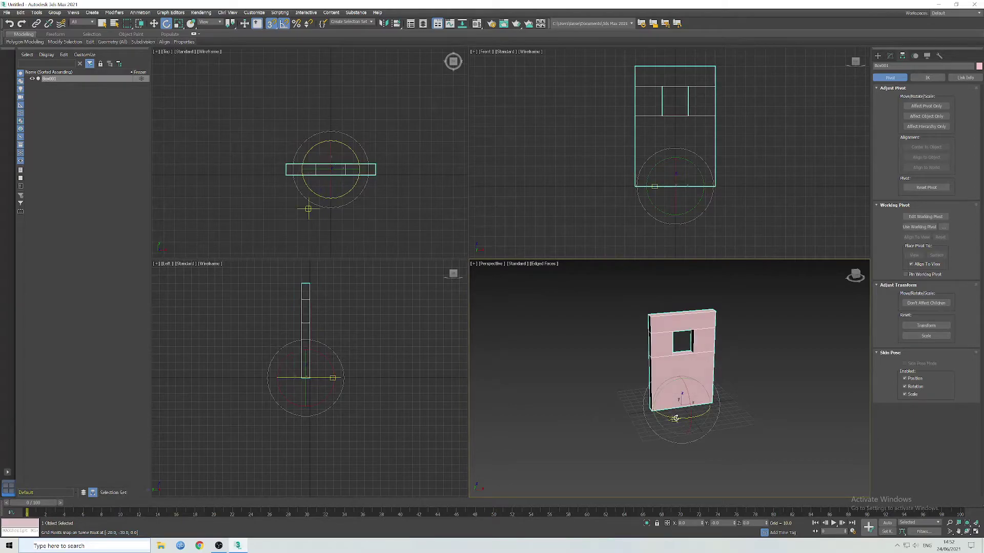
pyautogui.click(920, 106)
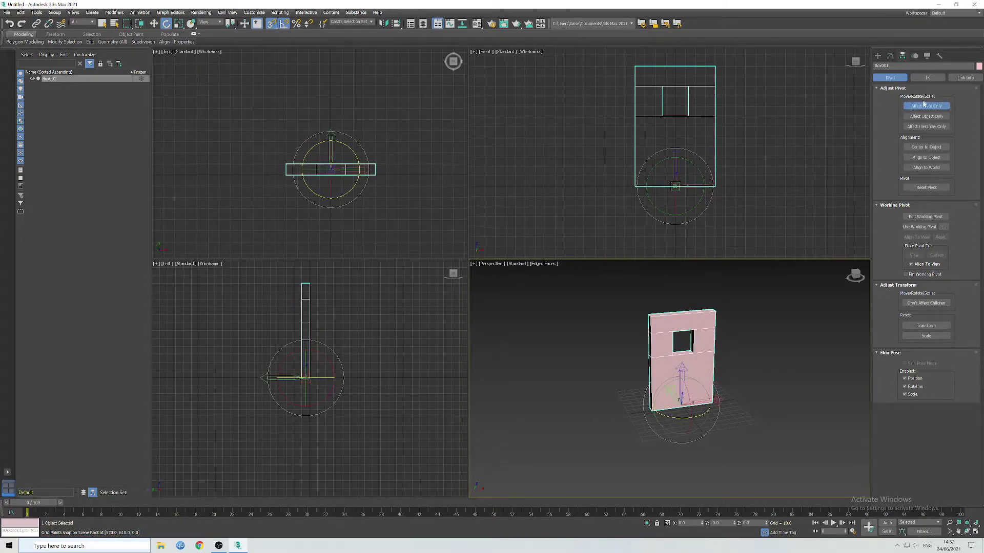
pyautogui.click(924, 105)
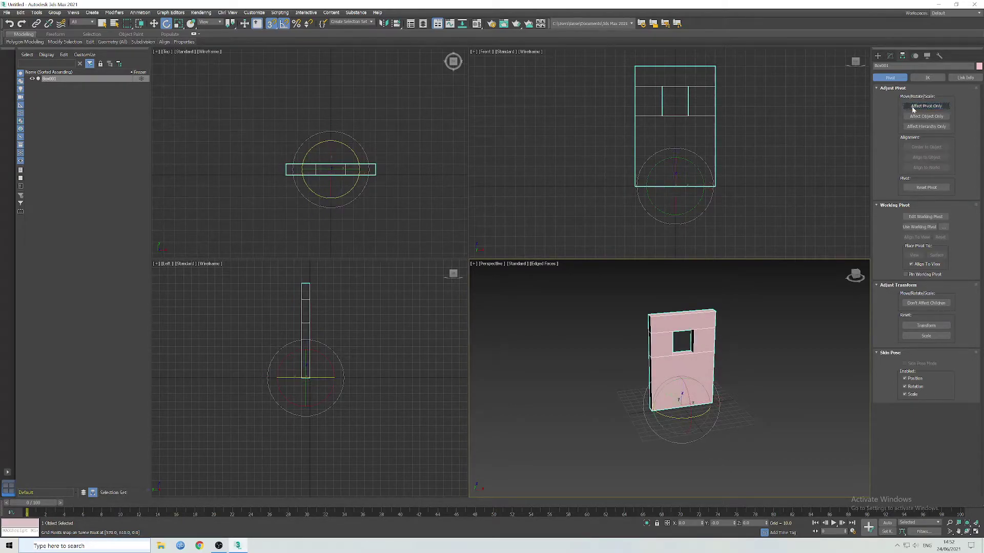
pyautogui.click(154, 24)
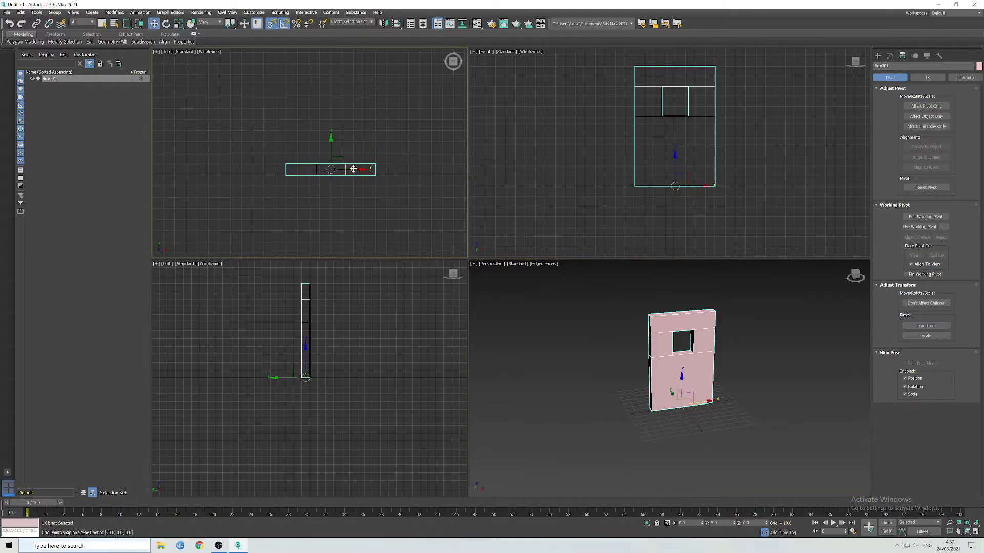
# - Move the door 40 units along X and shift its pivot to the door's left end
pyautogui.moveTo(354, 169); pyautogui.dragTo(398, 169)
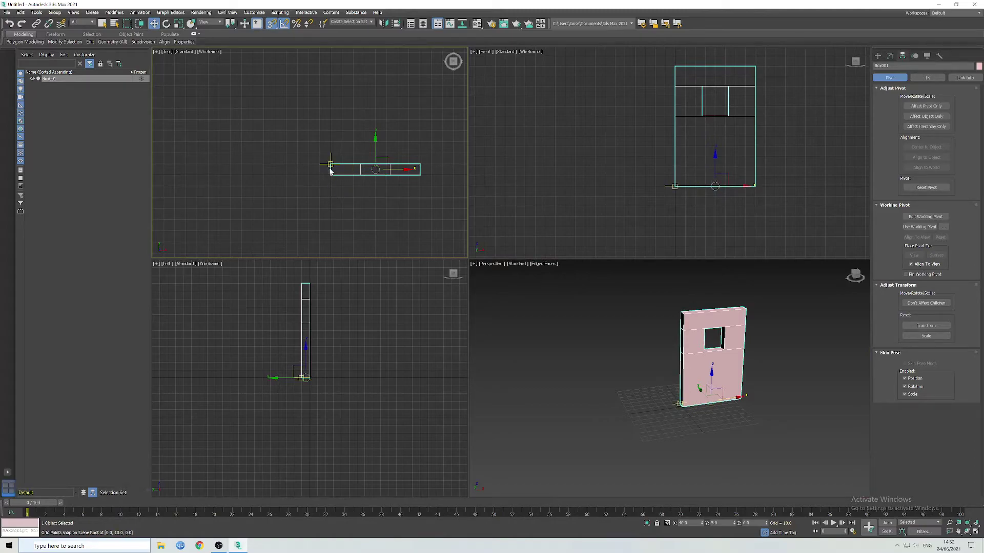
pyautogui.click(926, 106)
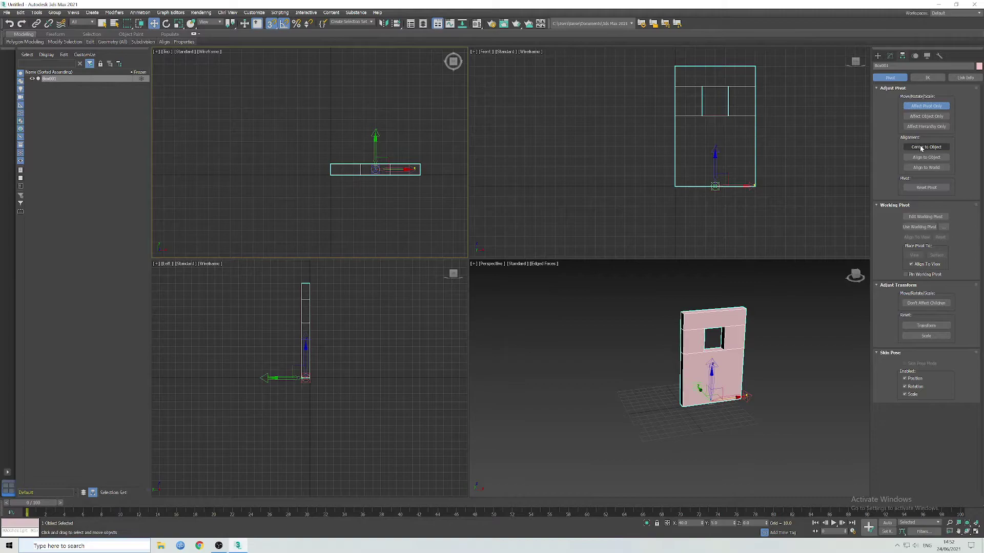
pyautogui.moveTo(406, 168); pyautogui.dragTo(366, 171)
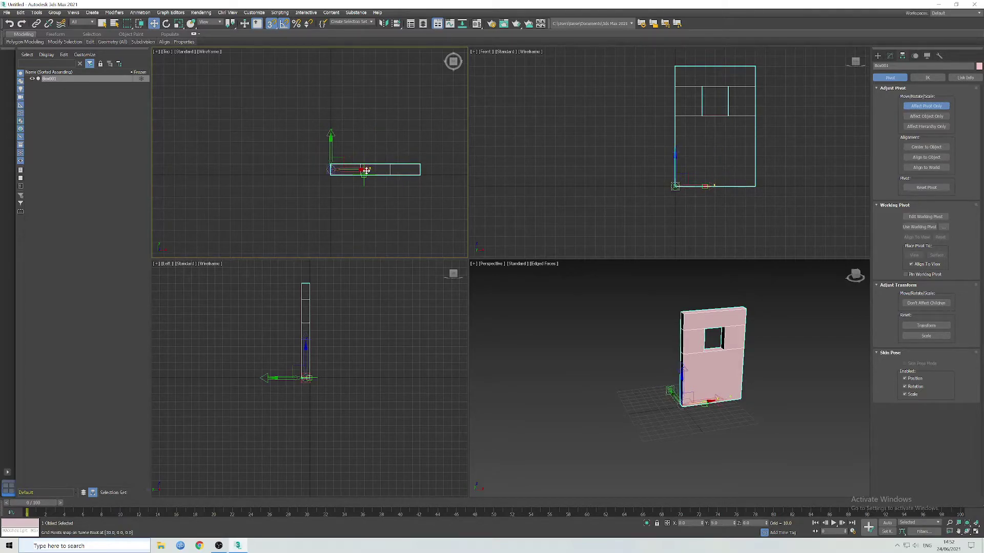
pyautogui.moveTo(855, 275)
pyautogui.mouseDown()
pyautogui.moveTo(850, 268)
pyautogui.moveTo(847, 289)
pyautogui.moveTo(847, 271)
pyautogui.mouseUp()
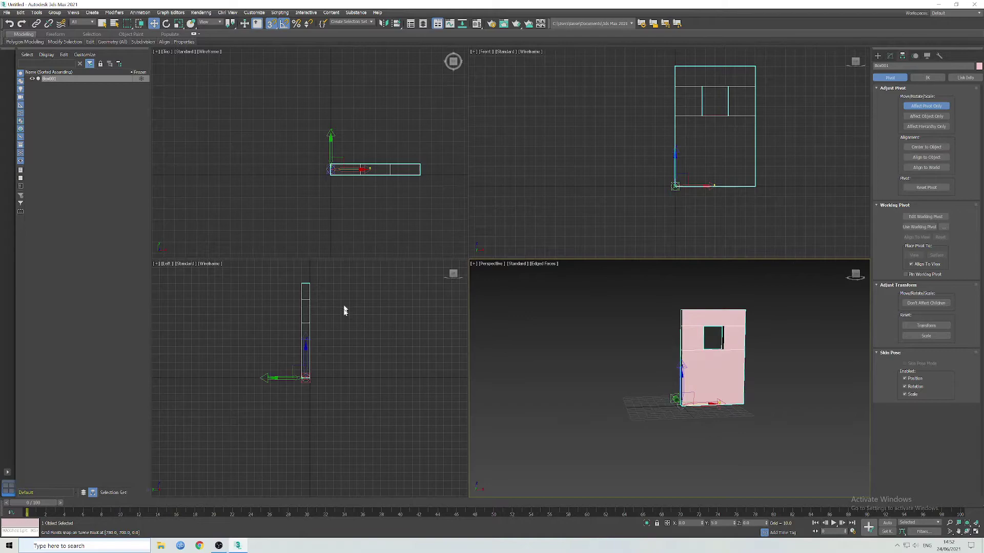
# - Place the door at Y 0 and test-swing it around its edge pivot
pyautogui.click(926, 106)
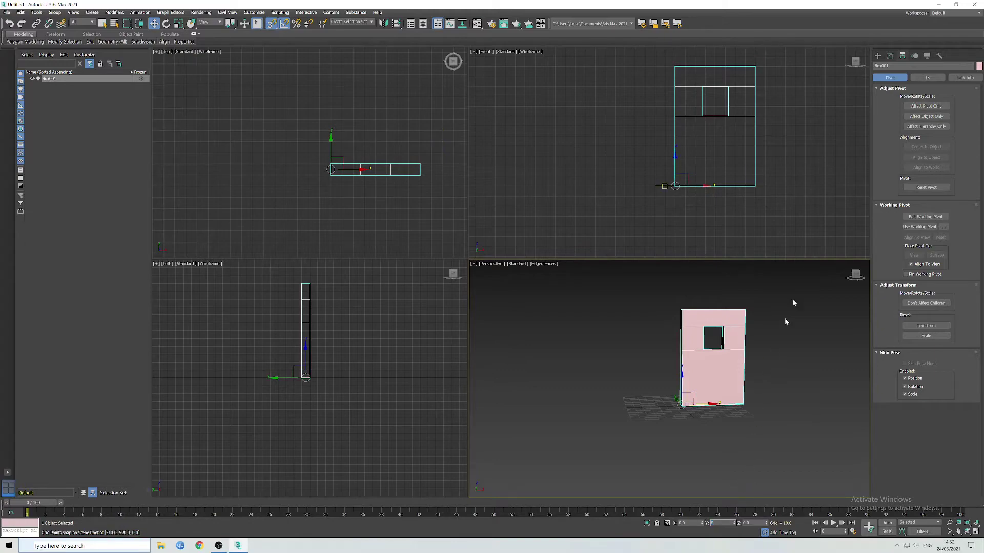
pyautogui.press('Return')
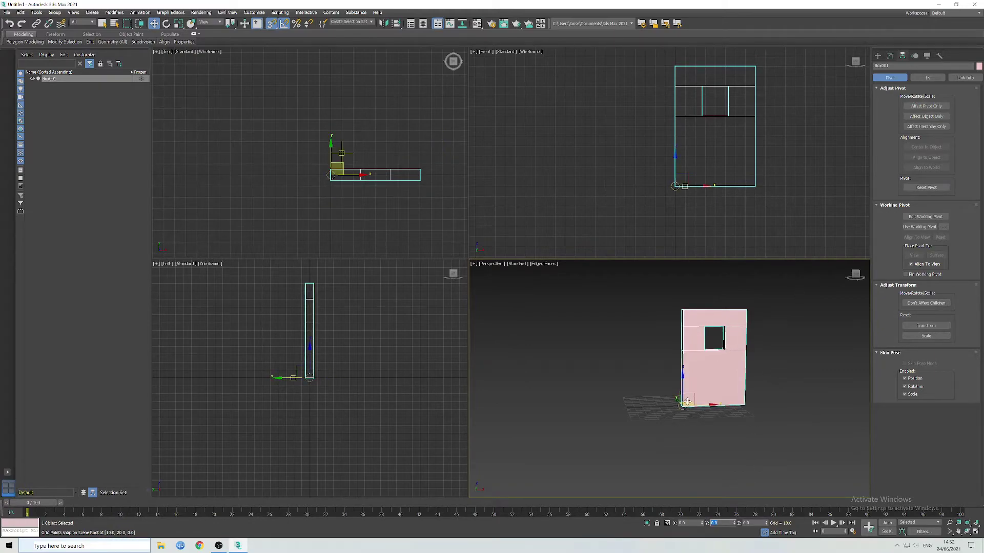
pyautogui.click(166, 24)
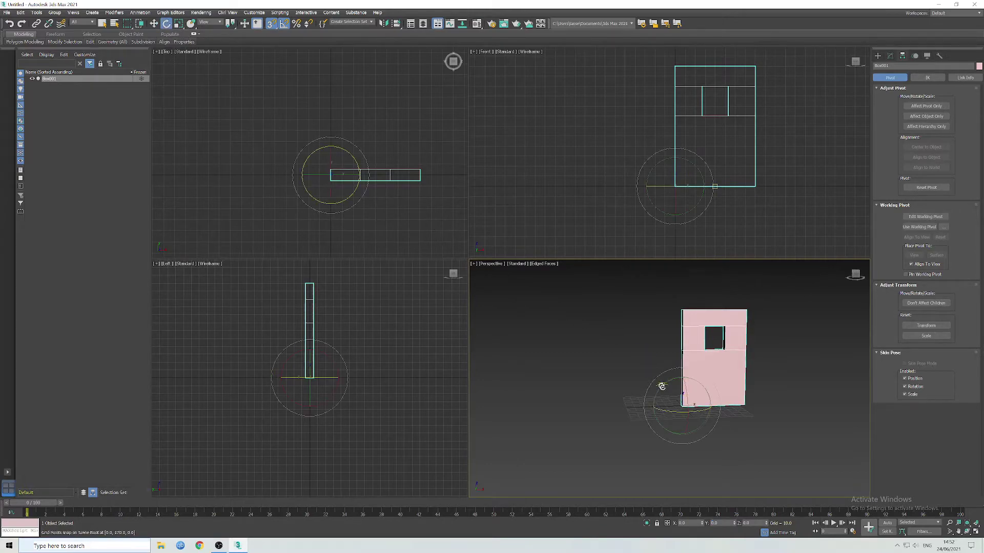
pyautogui.moveTo(669, 413)
pyautogui.mouseDown()
pyautogui.moveTo(651, 408)
pyautogui.moveTo(674, 410)
pyautogui.moveTo(661, 408)
pyautogui.mouseUp()
# - Export the selected door to the Desktop as door.fbx with default FBX settings
pyautogui.click(8, 13)
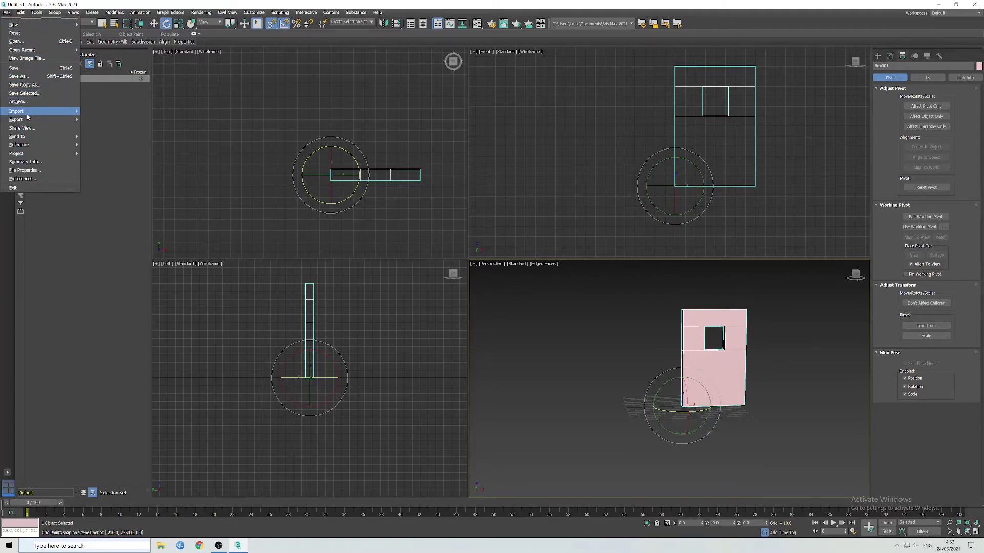
pyautogui.moveTo(28, 119)
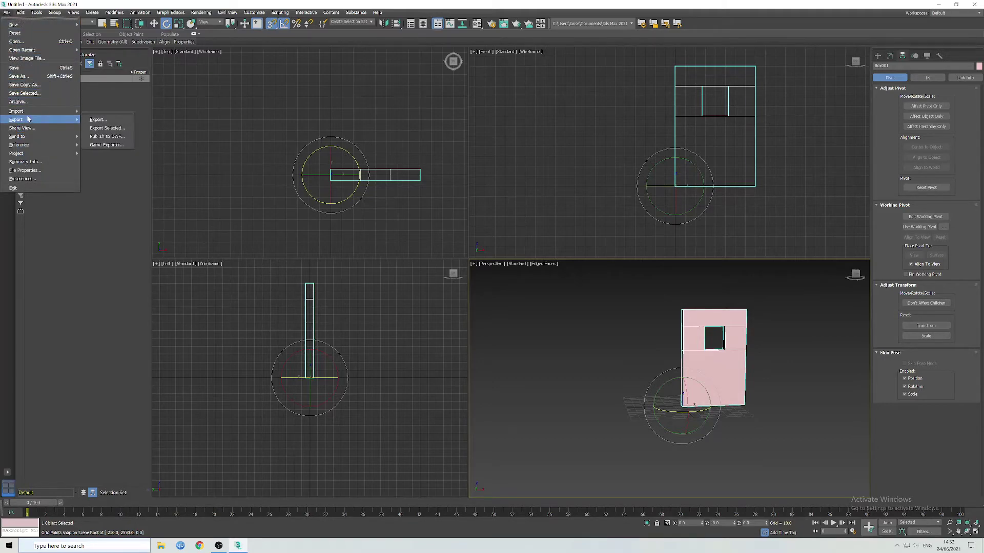
pyautogui.click(103, 128)
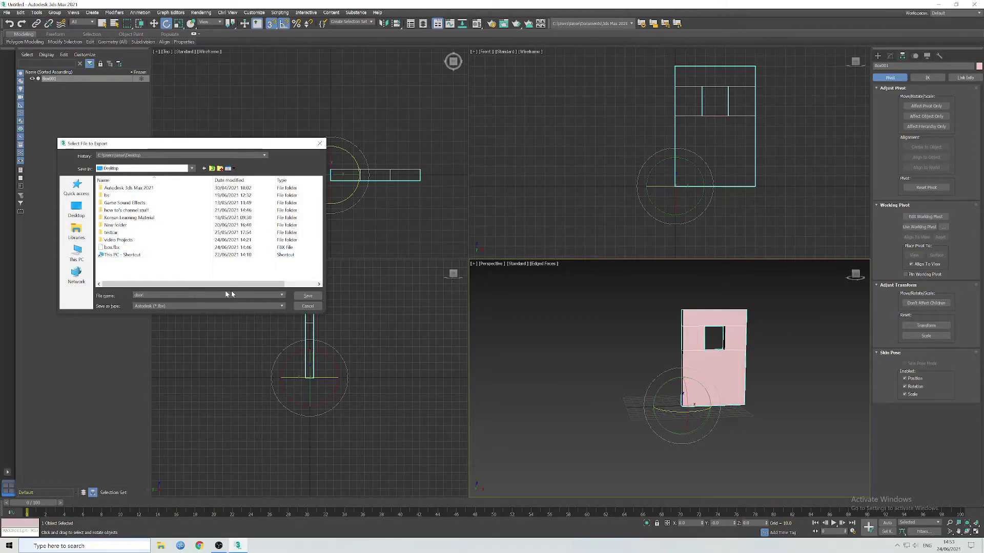
pyautogui.click(297, 295)
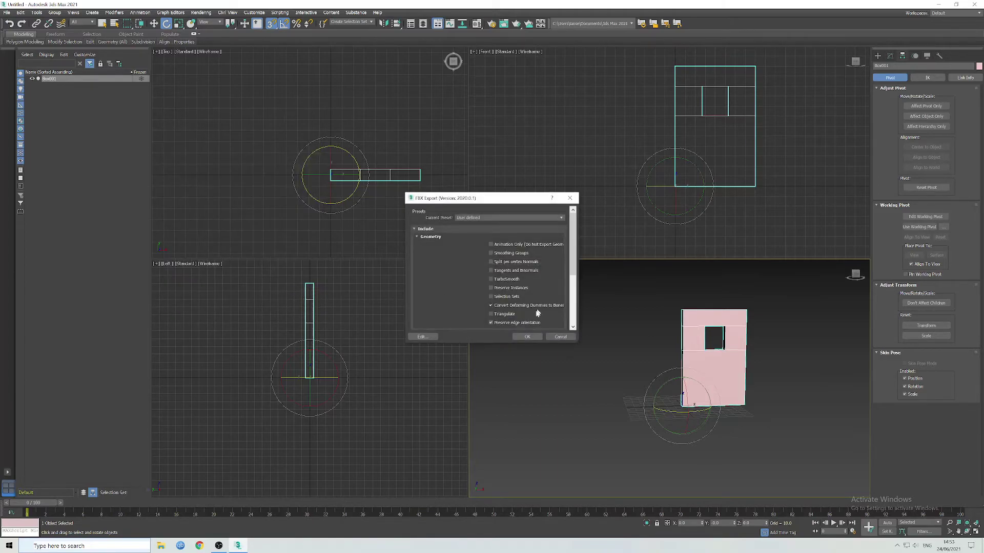
pyautogui.click(527, 337)
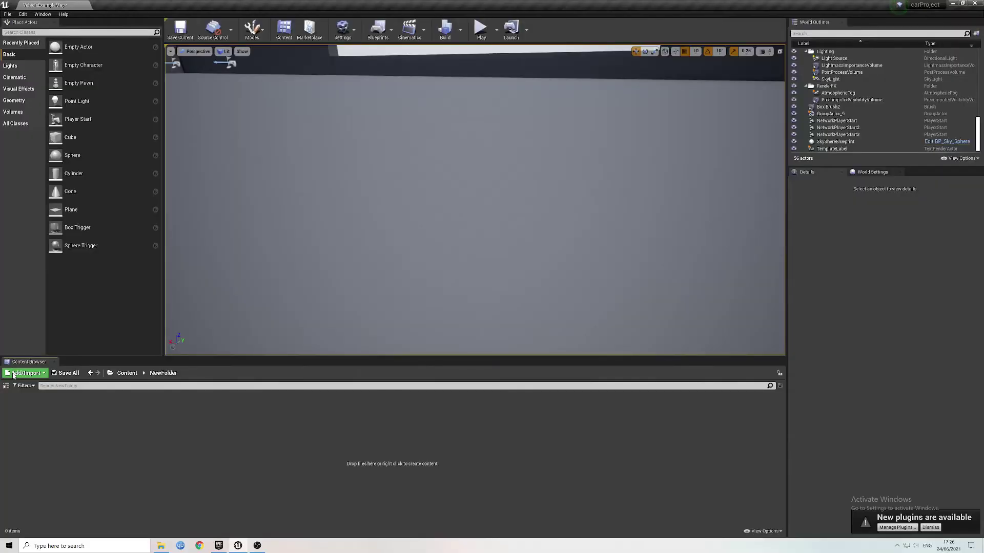
# - Import door.fbx and box.fbx into /Game/NewFolder with Import All
pyautogui.click(25, 374)
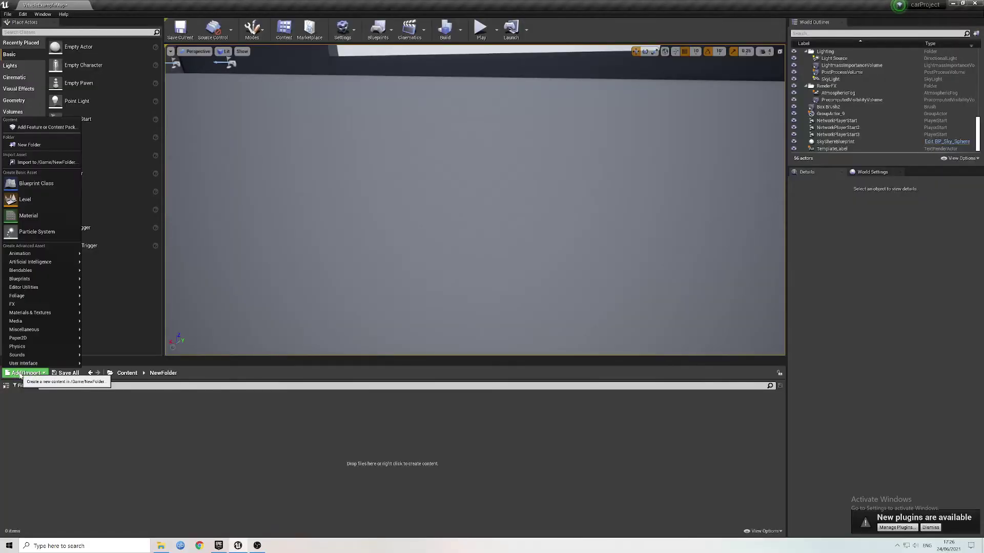
pyautogui.click(41, 162)
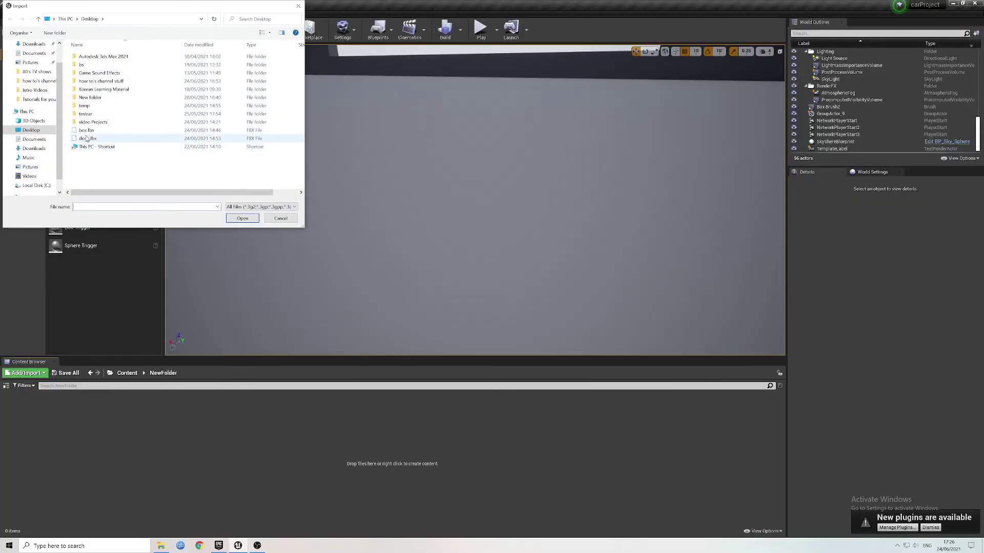
pyautogui.click(87, 130)
pyautogui.keyDown('ctrl'); pyautogui.click(87, 138); pyautogui.keyUp('ctrl')
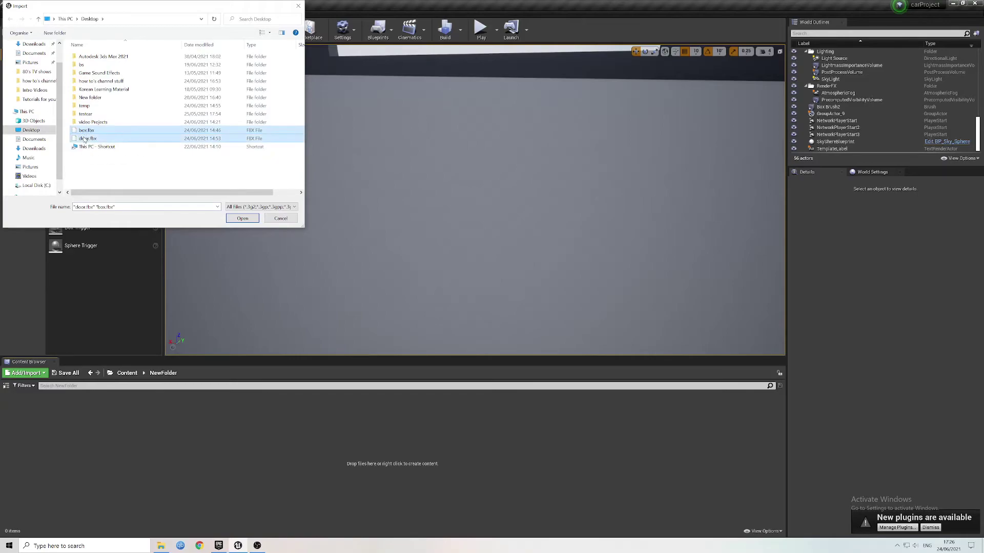
pyautogui.click(245, 219)
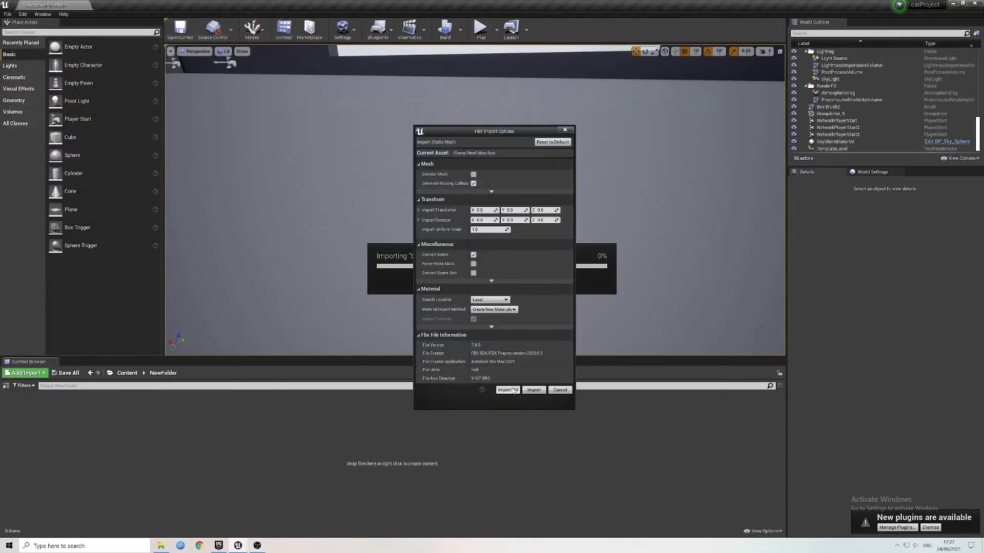
pyautogui.click(508, 390)
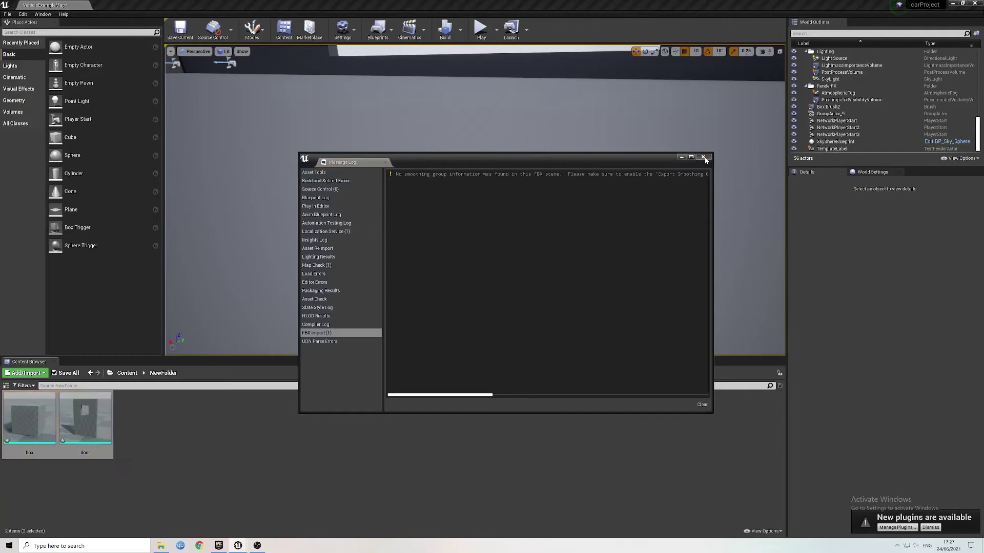
pyautogui.click(703, 157)
# - Drag the box and door meshes from the Content Browser into the level
pyautogui.click(121, 432)
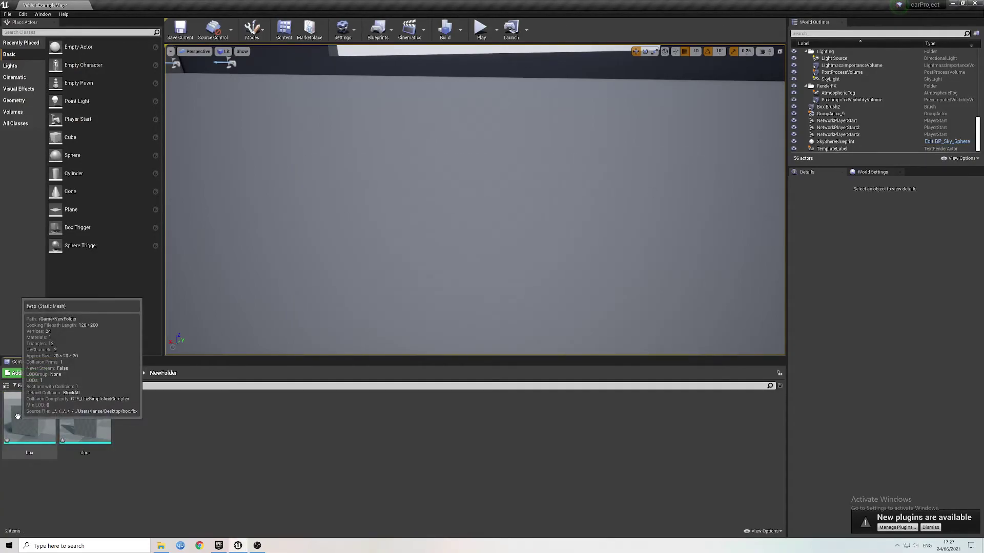
pyautogui.moveTo(17, 416); pyautogui.dragTo(438, 259)
pyautogui.click(96, 418)
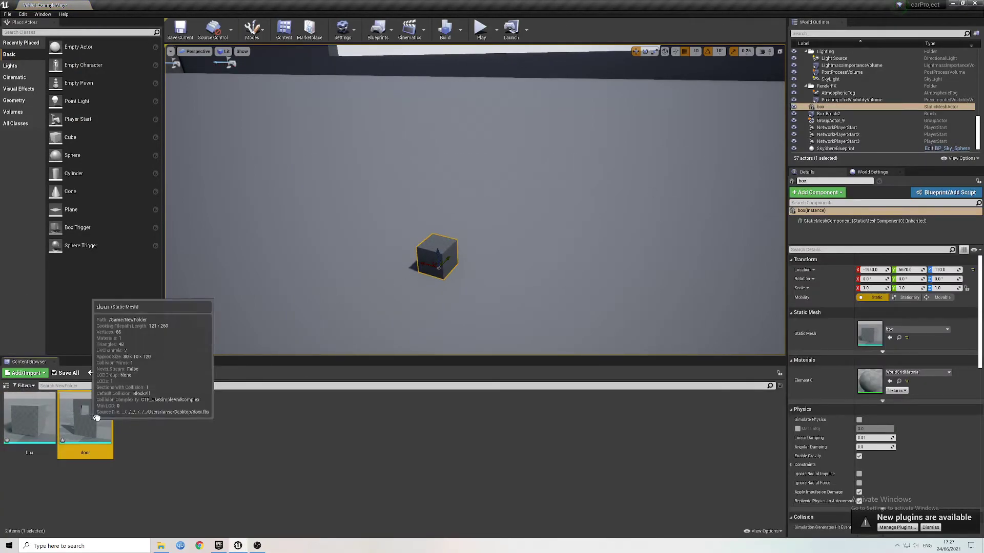
pyautogui.moveTo(96, 418); pyautogui.dragTo(657, 275)
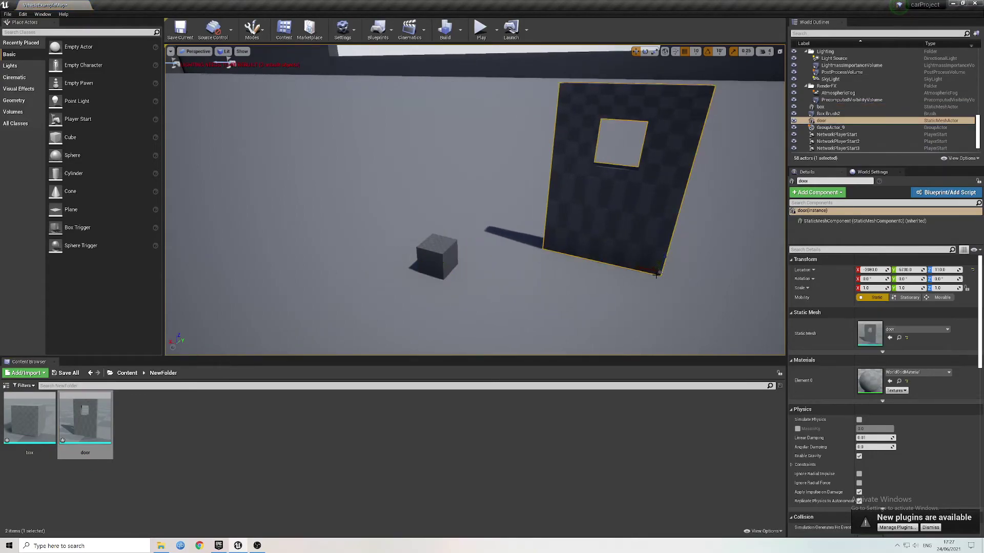
pyautogui.moveTo(657, 275); pyautogui.dragTo(692, 271, button='right')
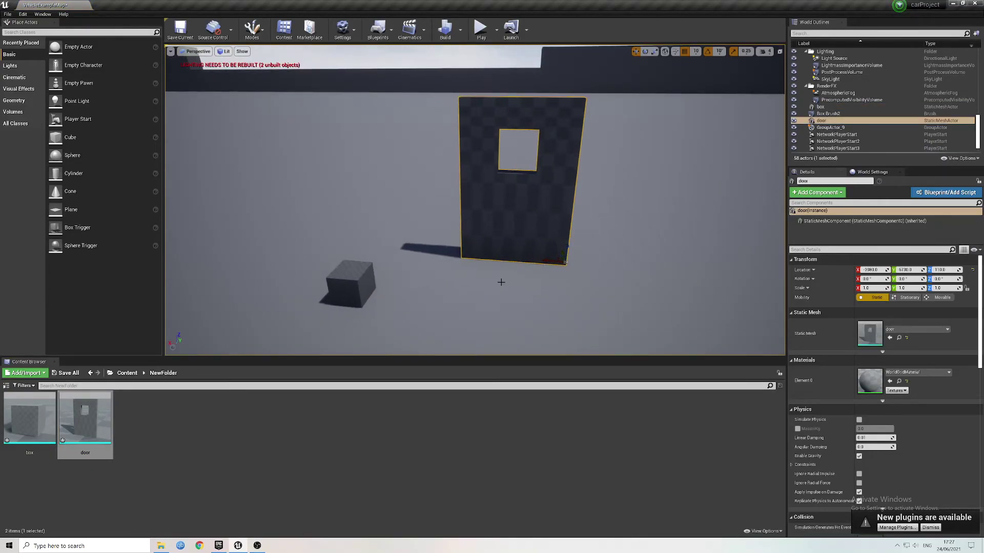
# - Rotate the box around its vertical Z axis
pyautogui.click(360, 284)
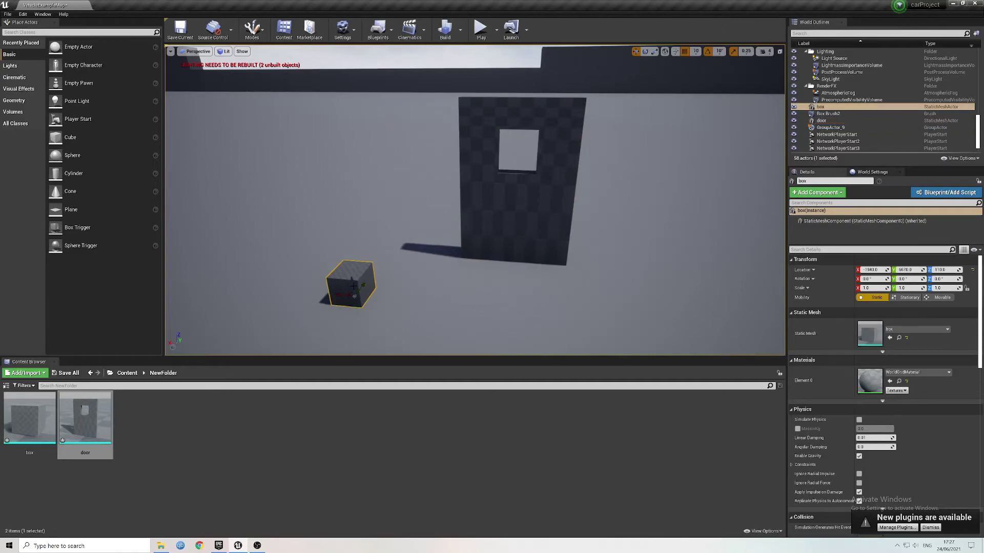
pyautogui.click(645, 51)
pyautogui.moveTo(362, 316); pyautogui.dragTo(343, 324)
# - Select the door and rotate it about 180 degrees on Z around its hinge edge
pyautogui.click(505, 205)
pyautogui.moveTo(505, 205); pyautogui.dragTo(531, 197, button='right')
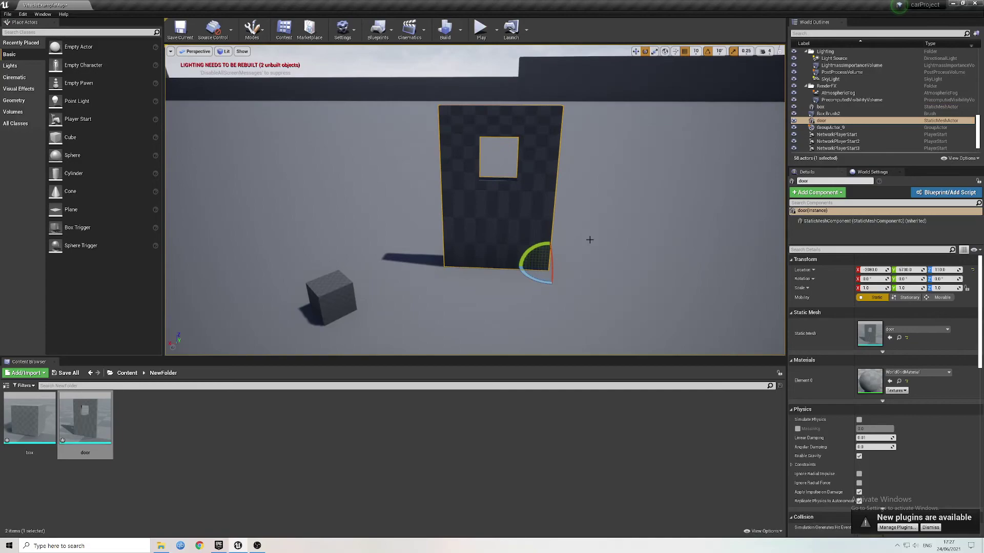
pyautogui.moveTo(533, 280); pyautogui.dragTo(577, 271)
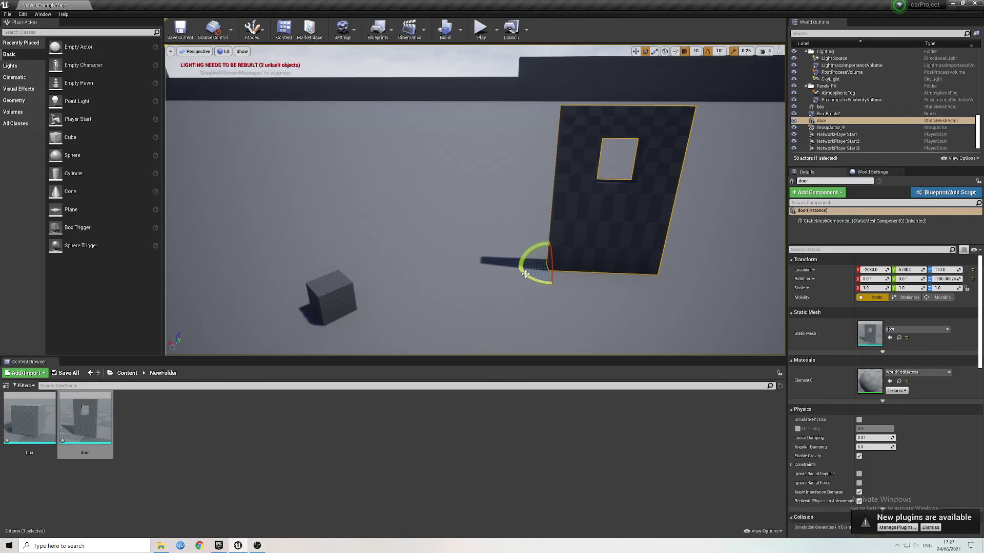